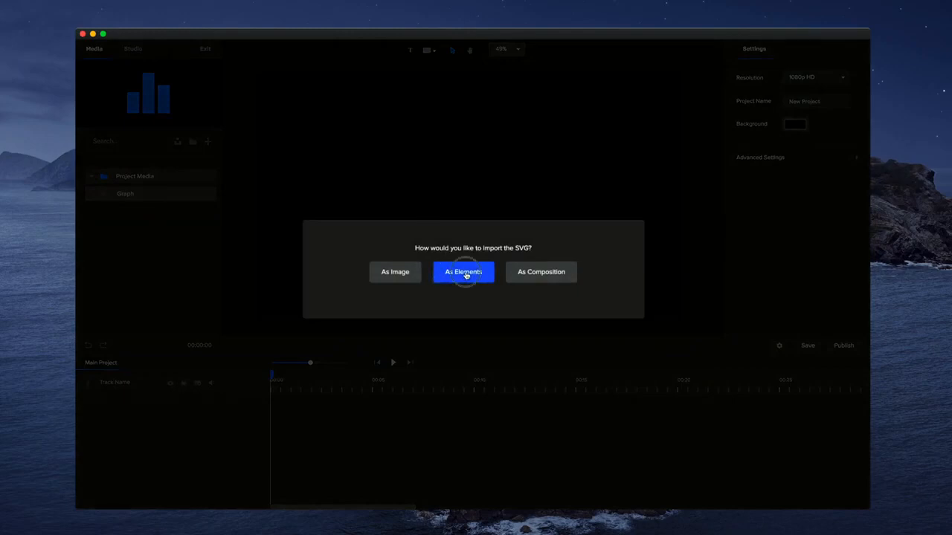
# Import the Graph SVG as separate elements and enlarge the timeline scale
pyautogui.click(465, 275)
pyautogui.moveTo(310, 362); pyautogui.dragTo(323, 364)
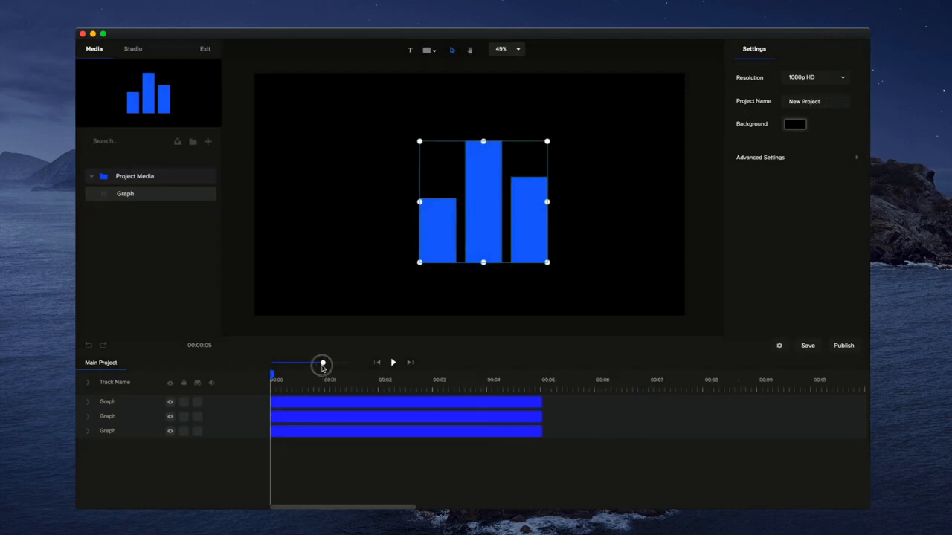
pyautogui.click(580, 236)
# Rename the three Graph tracks as Right, Middle and Left to match their bars on the canvas
pyautogui.click(477, 236)
pyautogui.click(725, 112)
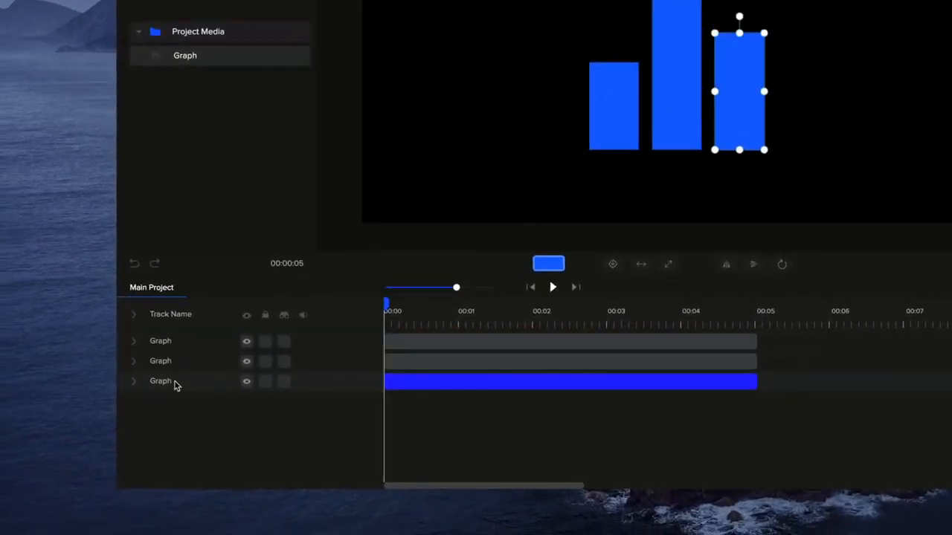
pyautogui.doubleClick(170, 382)
pyautogui.write('Right')
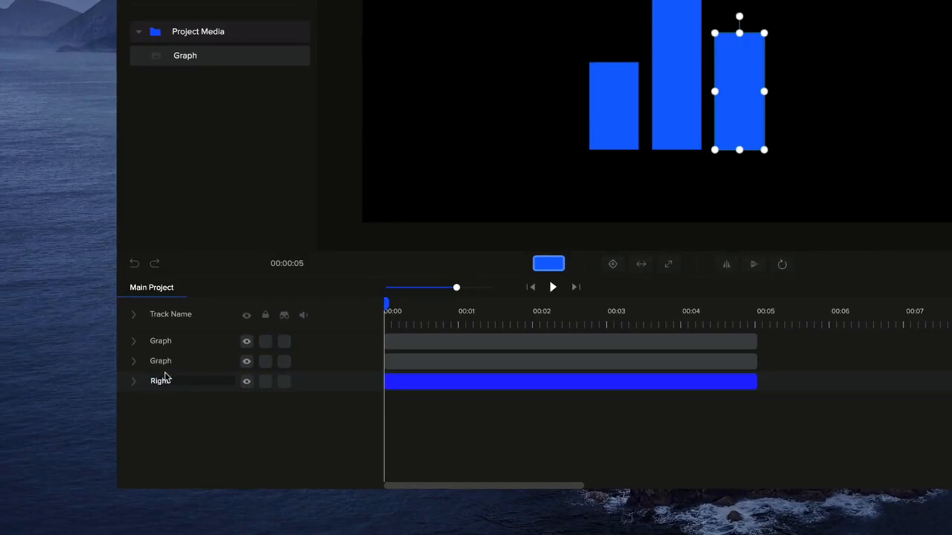
pyautogui.doubleClick(165, 362)
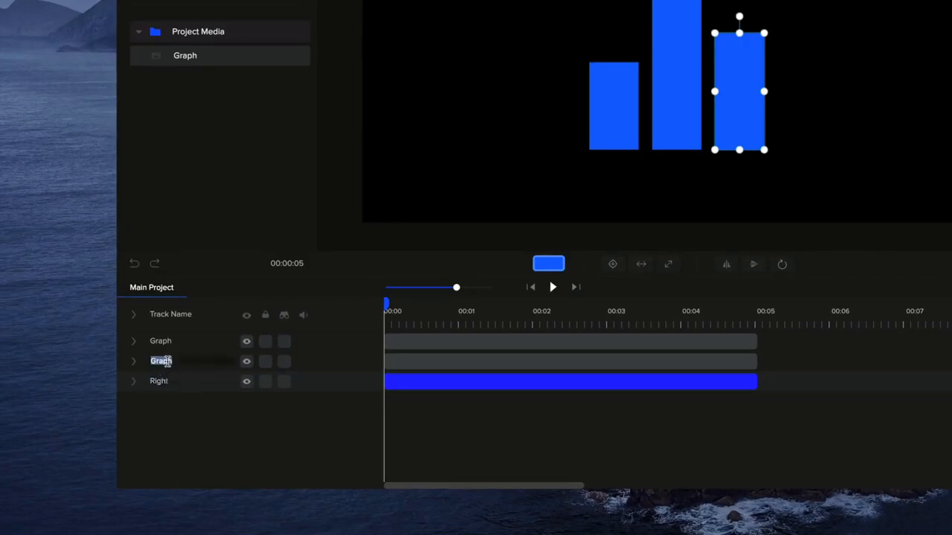
pyautogui.write('Middle')
pyautogui.doubleClick(162, 341)
pyautogui.write('Left')
# Hide and show the Left track to check which bar it controls
pyautogui.click(245, 342)
pyautogui.click(246, 343)
pyautogui.click(745, 187)
# Change the left bar's solid fill to a slightly lighter blue, about #1578FF
pyautogui.click(621, 95)
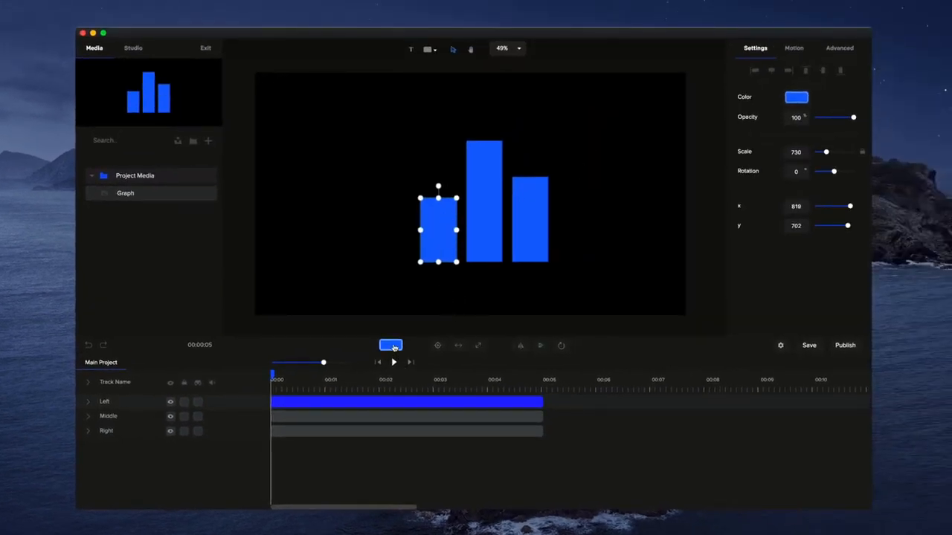
pyautogui.click(393, 346)
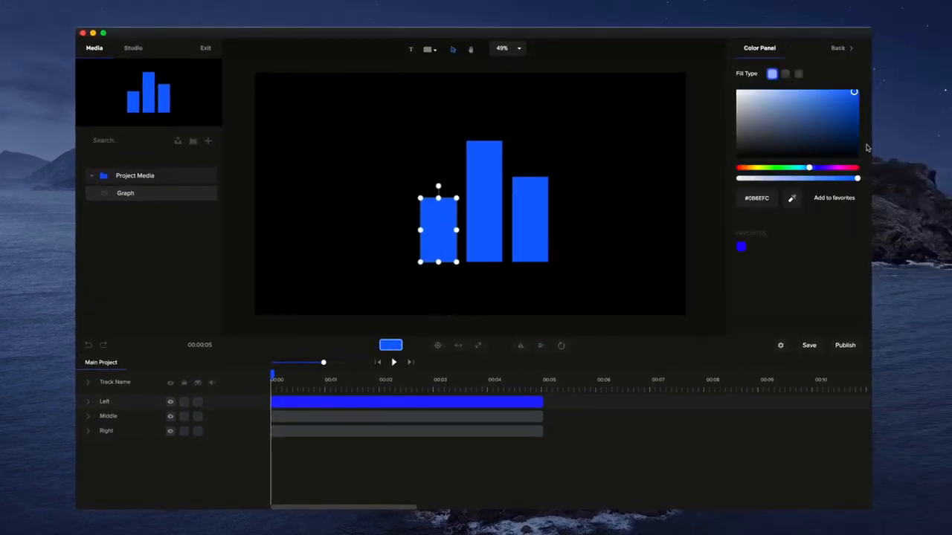
pyautogui.moveTo(844, 98)
pyautogui.mouseDown()
pyautogui.moveTo(760, 91)
pyautogui.moveTo(849, 91)
pyautogui.mouseUp()
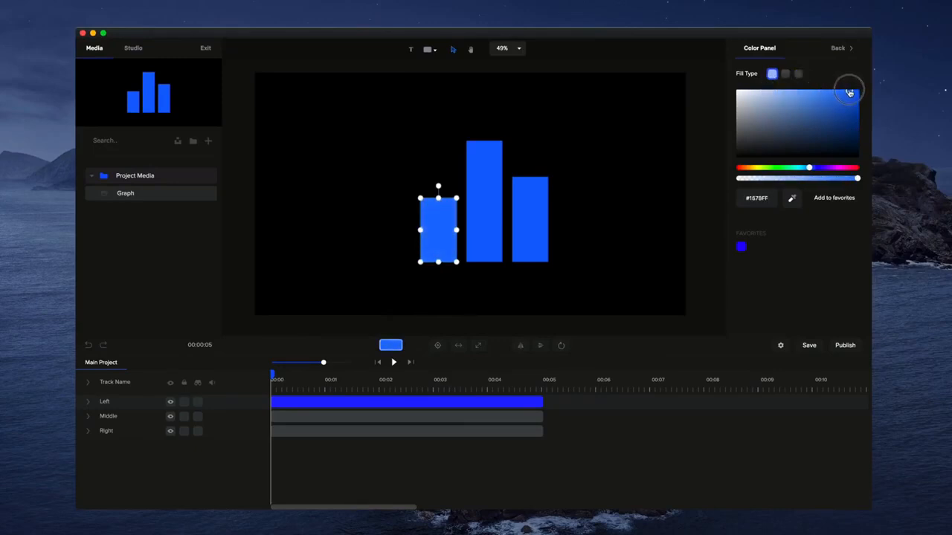
# Give the middle bar a linear gradient fill from blue to a saturated blue-violet
pyautogui.click(495, 201)
pyautogui.click(797, 96)
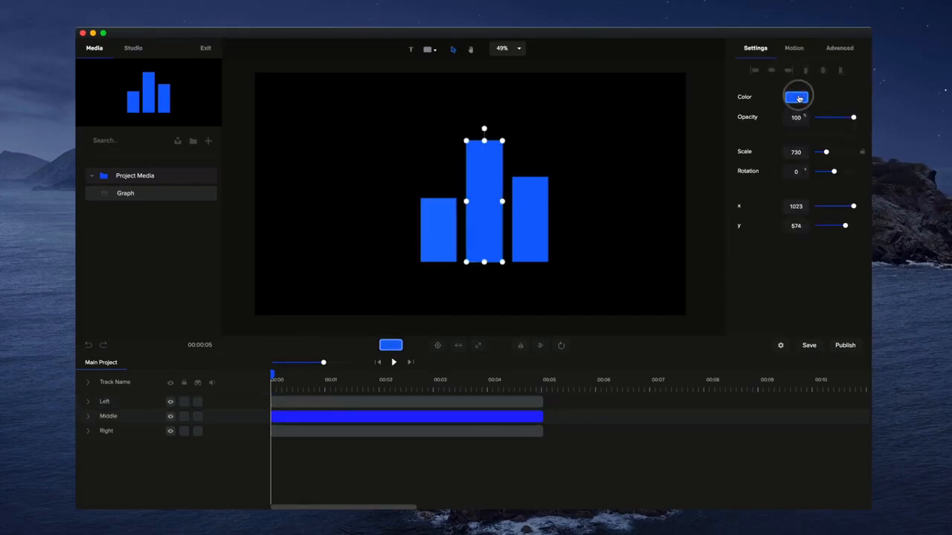
pyautogui.click(789, 76)
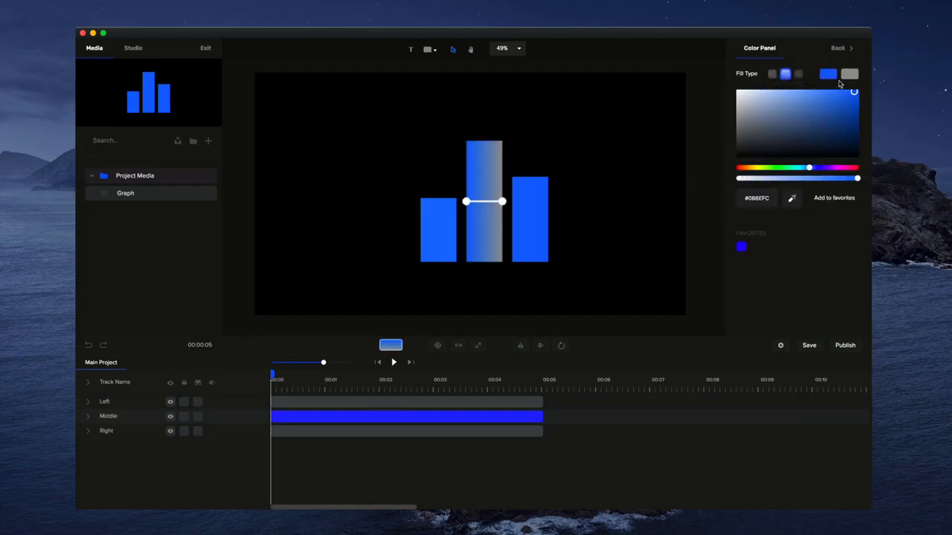
pyautogui.click(849, 74)
pyautogui.click(824, 167)
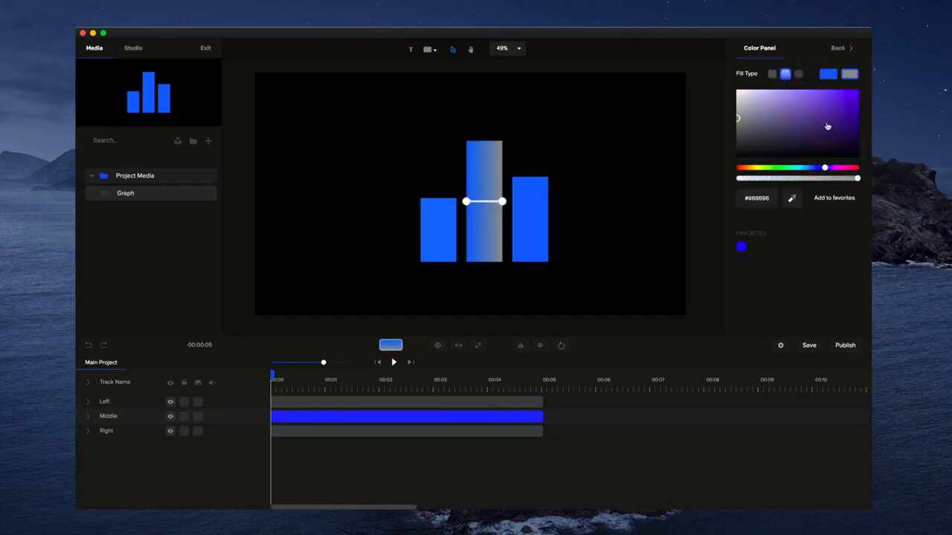
pyautogui.click(851, 91)
# Give the right bar a linear gradient fill from blue to purple #7D15F4
pyautogui.click(526, 223)
pyautogui.click(790, 95)
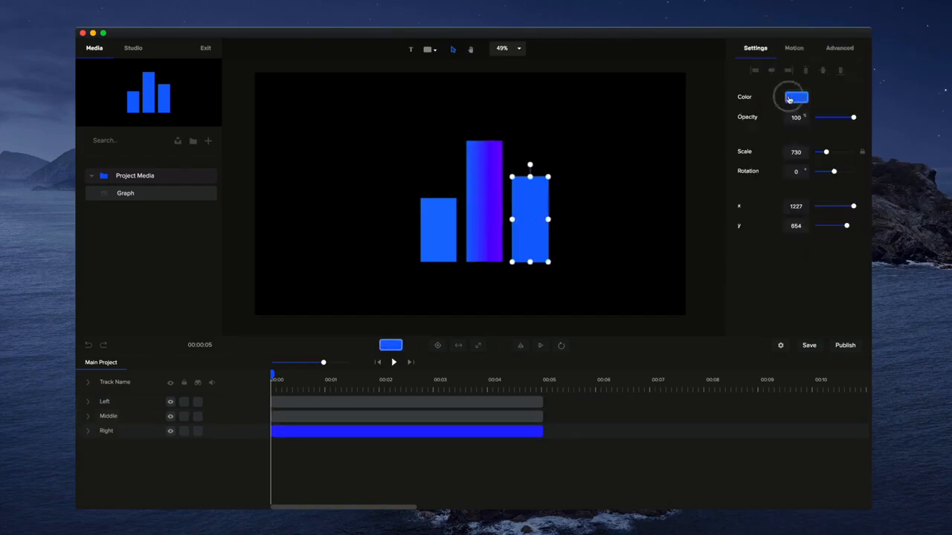
pyautogui.click(785, 74)
pyautogui.click(849, 73)
pyautogui.click(827, 168)
pyautogui.click(850, 91)
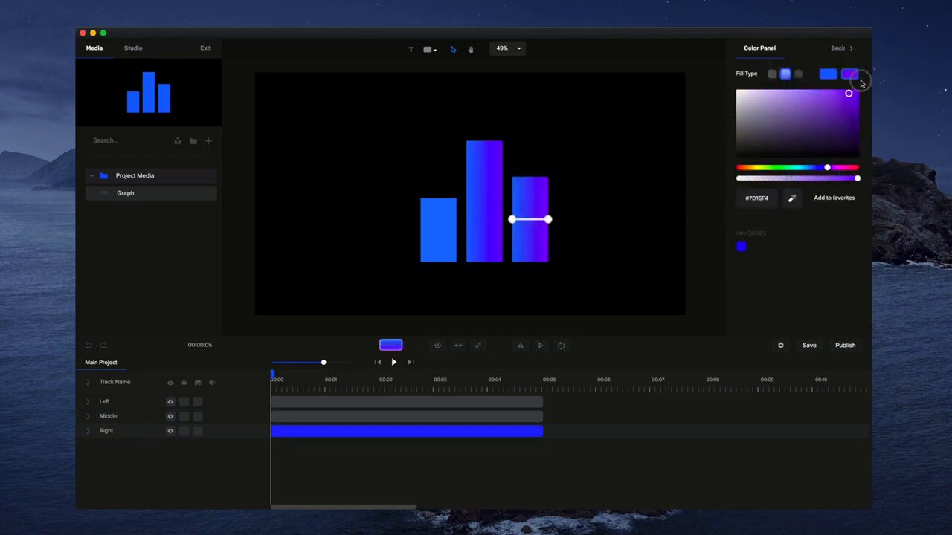
# Give the left bar a linear gradient fill from blue to purple, matching the other bars
pyautogui.click(438, 229)
pyautogui.click(791, 95)
pyautogui.click(786, 75)
pyautogui.click(849, 73)
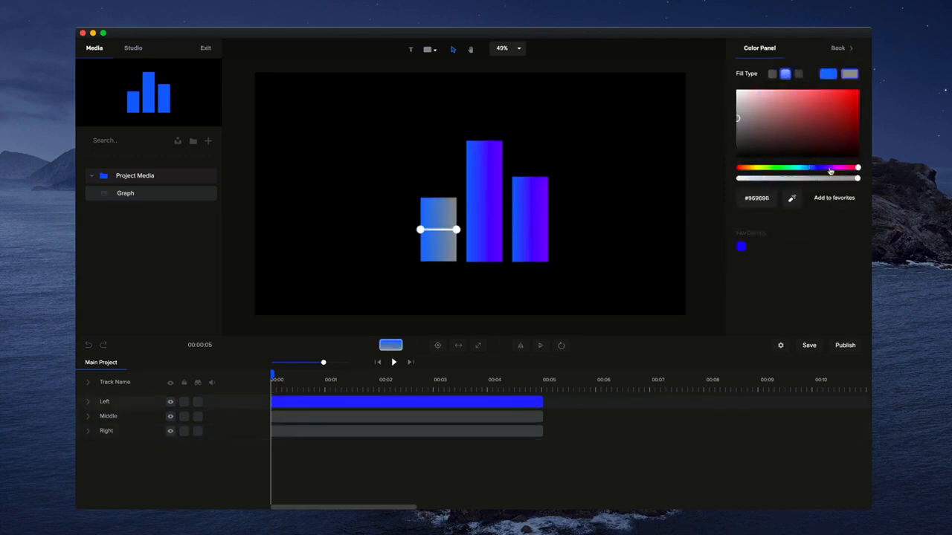
pyautogui.click(826, 167)
pyautogui.click(851, 90)
pyautogui.click(654, 157)
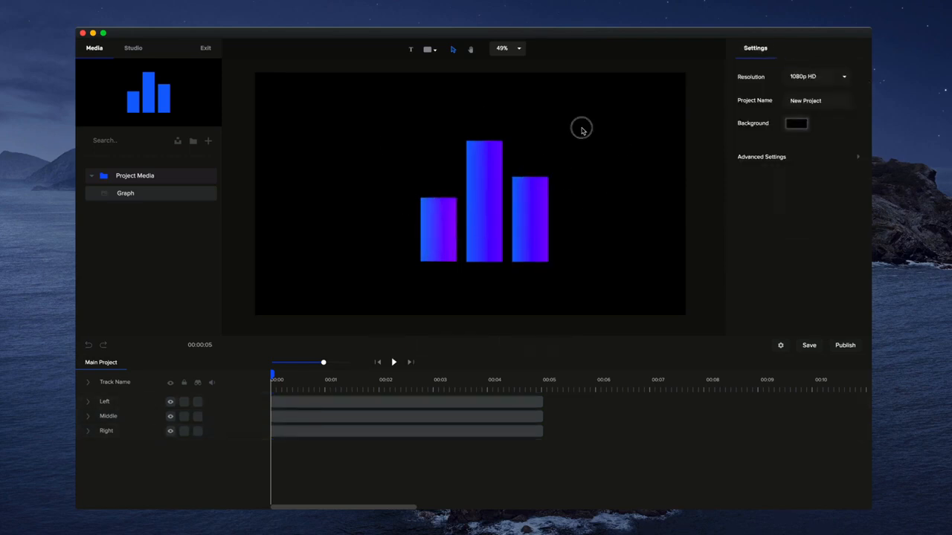
# Select all three bars and move them together to the centre of the canvas
pyautogui.moveTo(580, 127); pyautogui.dragTo(394, 277)
pyautogui.moveTo(483, 223); pyautogui.dragTo(467, 216)
pyautogui.click(602, 249)
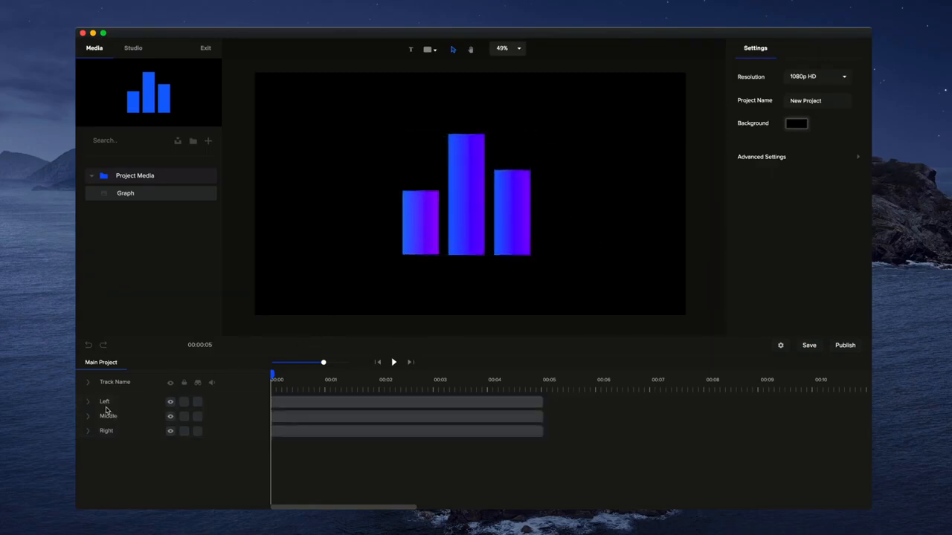
# Apply the Scale Up entrance animation to the middle bar and preview it
pyautogui.click(453, 221)
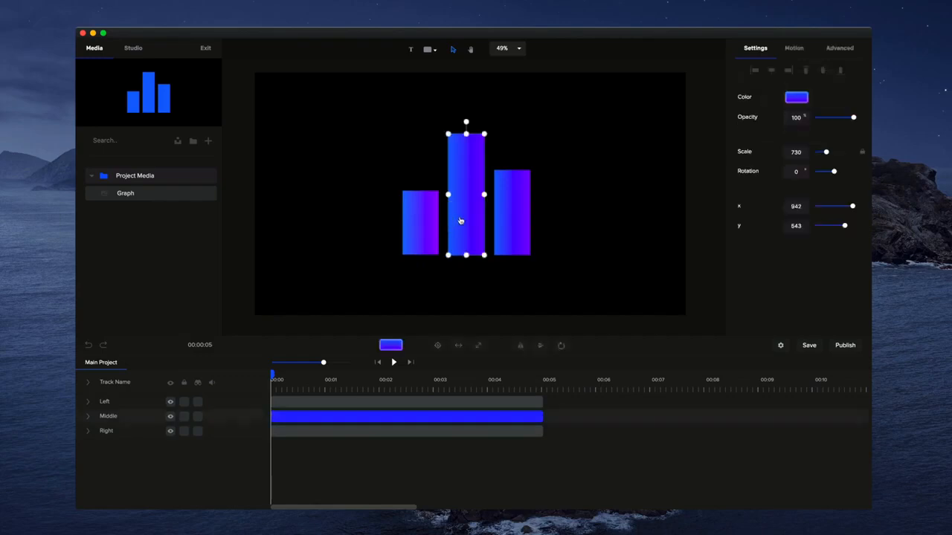
pyautogui.click(794, 49)
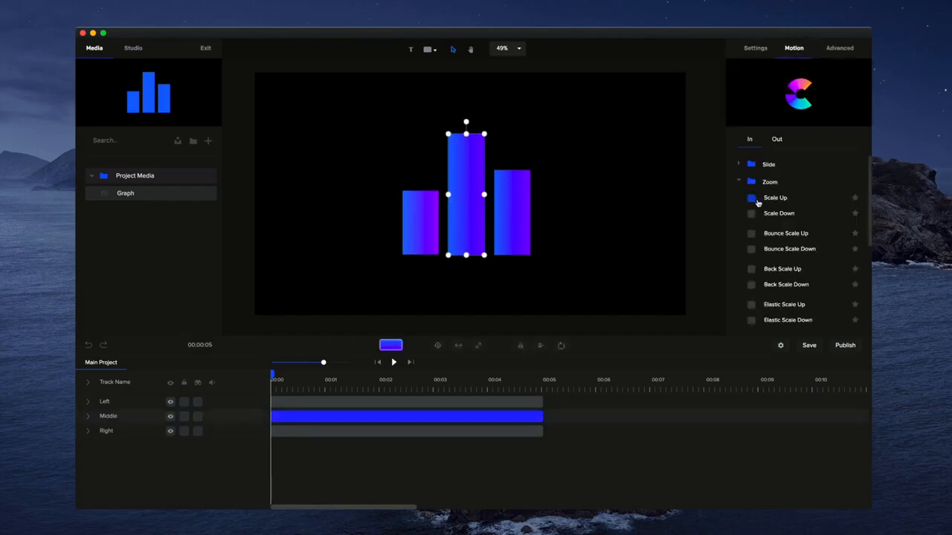
pyautogui.scroll(-1, 757, 205)
pyautogui.click(751, 197)
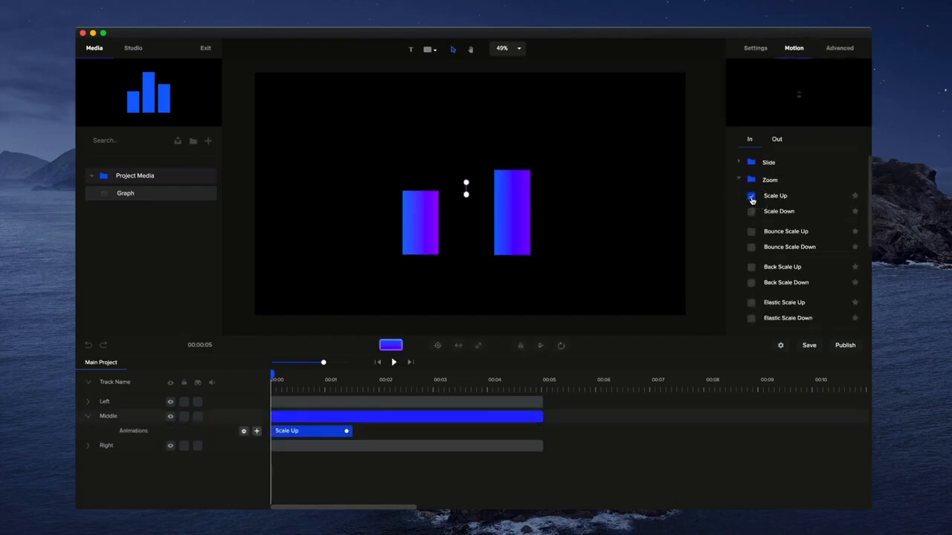
pyautogui.click(394, 363)
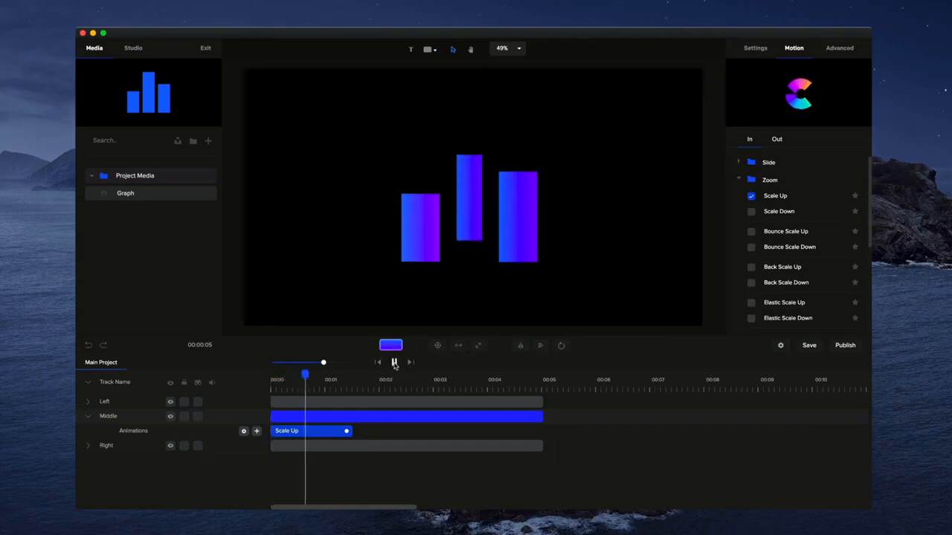
pyautogui.click(394, 363)
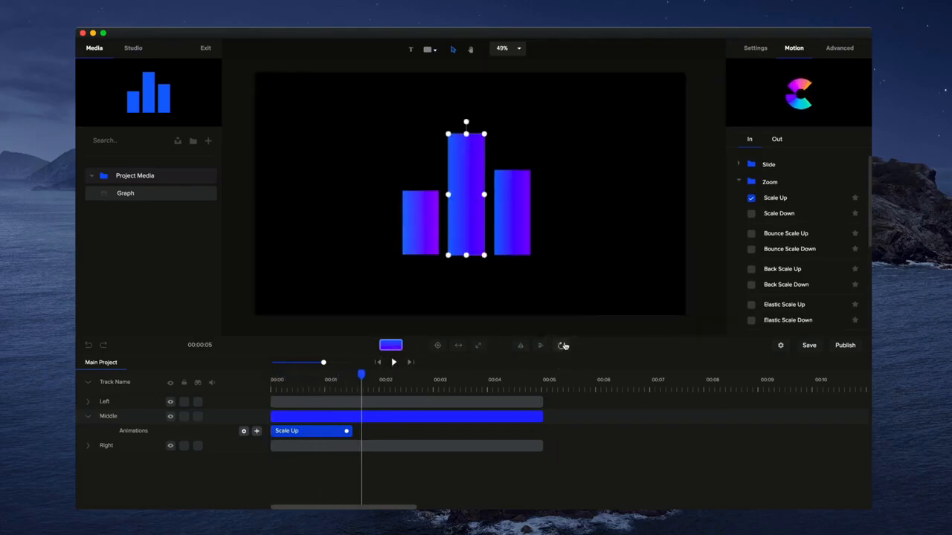
# Set the middle bar's anchor point to bottom centre and replay the animation from the start
pyautogui.click(562, 345)
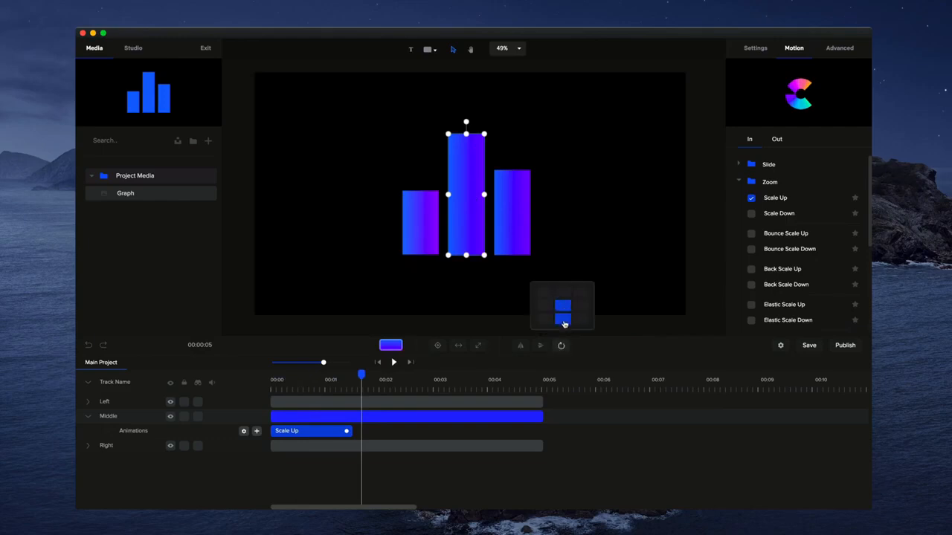
pyautogui.click(564, 323)
pyautogui.moveTo(361, 375); pyautogui.dragTo(248, 384)
pyautogui.click(394, 363)
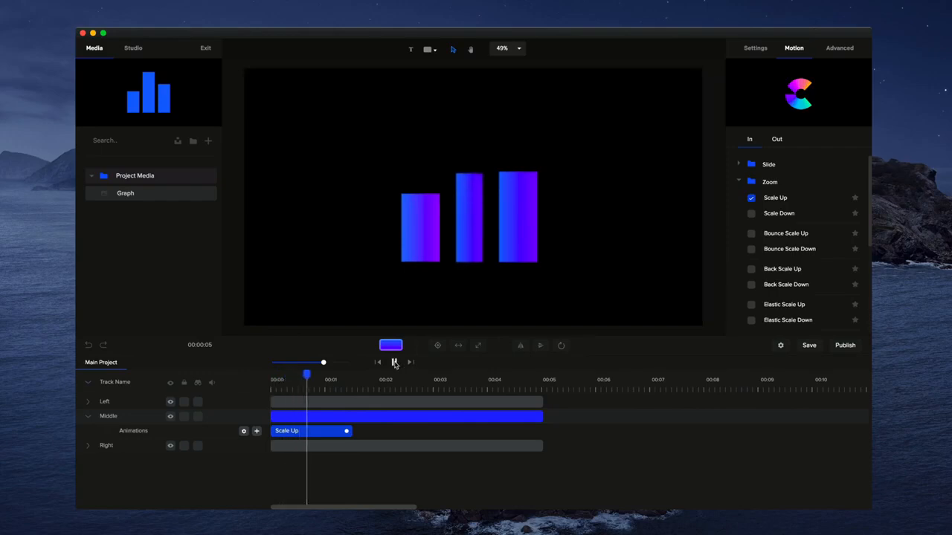
pyautogui.click(394, 363)
# Replace the middle bar's Scale Up animation with the Distort Vertical entrance animation
pyautogui.rightClick(329, 430)
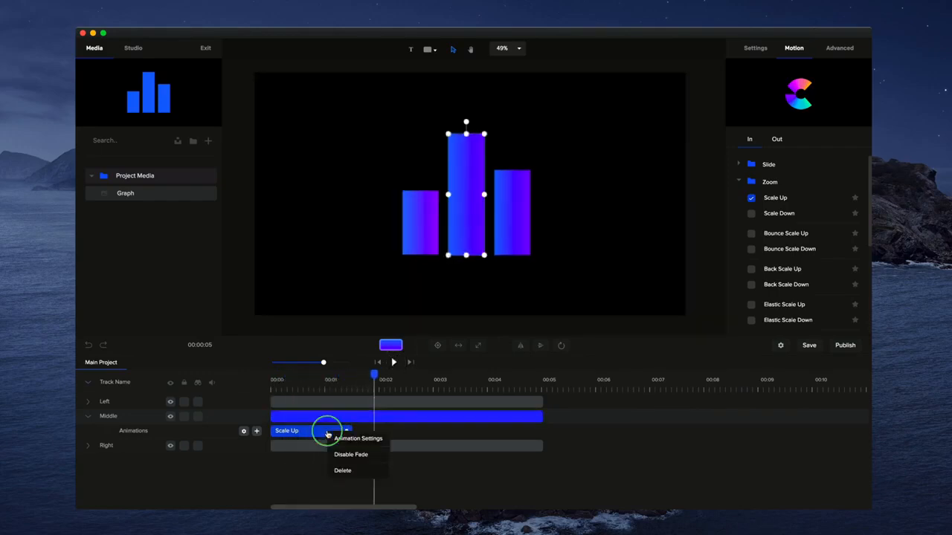
pyautogui.click(343, 471)
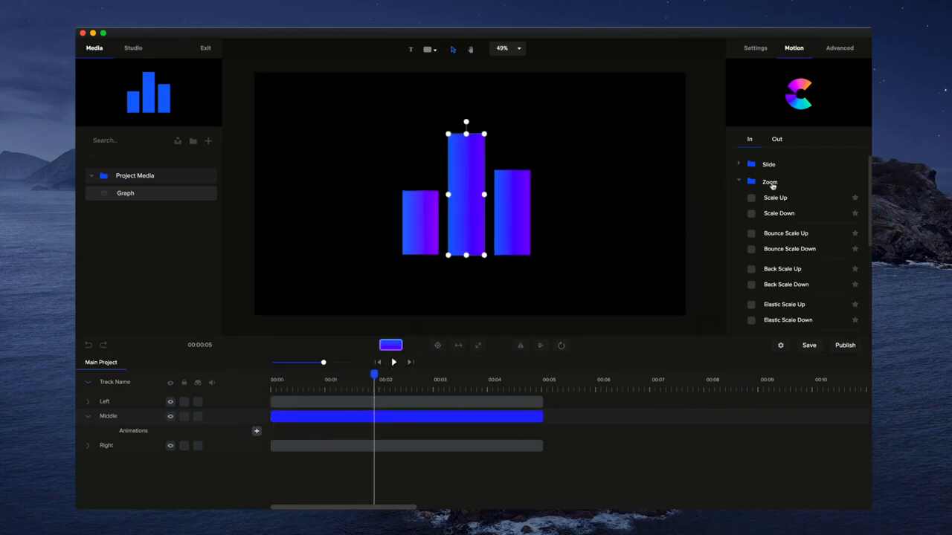
pyautogui.click(738, 182)
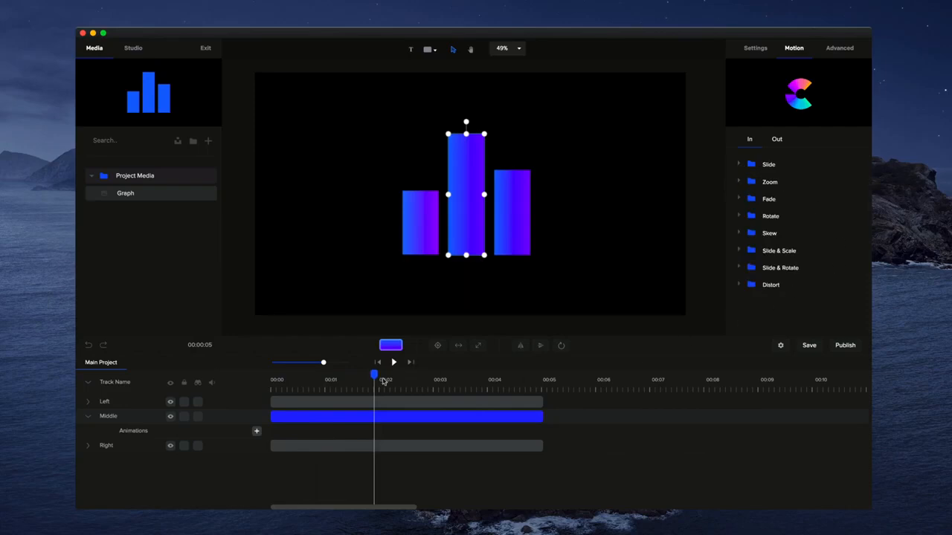
pyautogui.click(739, 285)
pyautogui.scroll(-1, 780, 291)
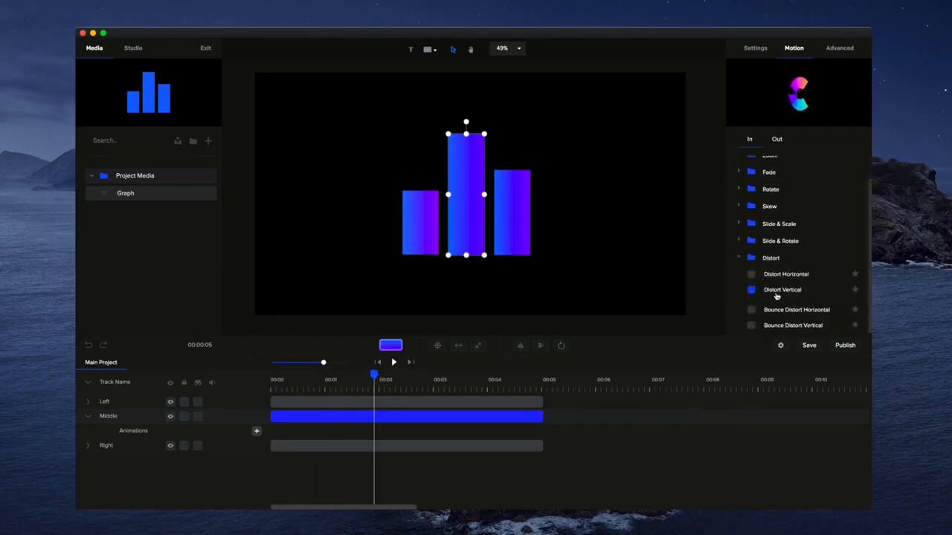
pyautogui.click(768, 293)
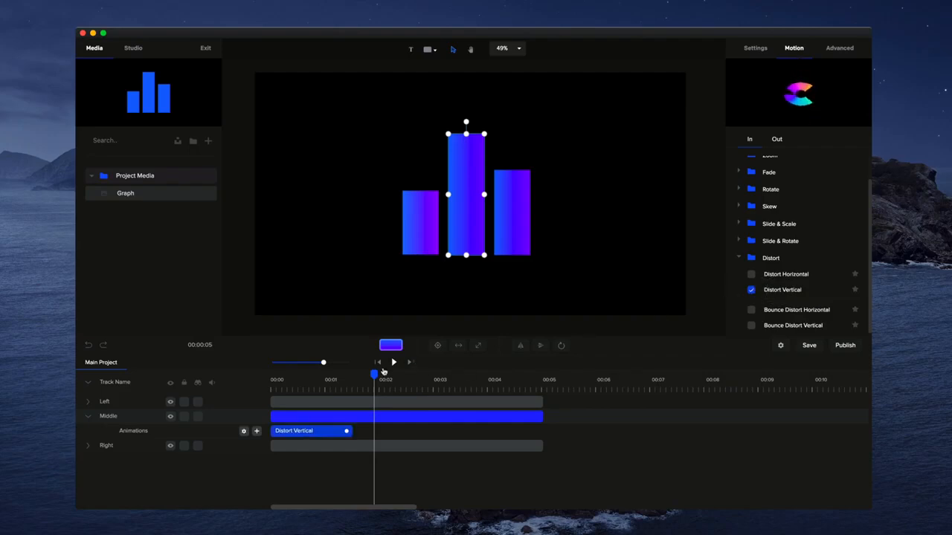
# Preview the middle bar's Distort Vertical animation from the start and shorten it to end just before the 1-second mark
pyautogui.moveTo(373, 375); pyautogui.dragTo(265, 375)
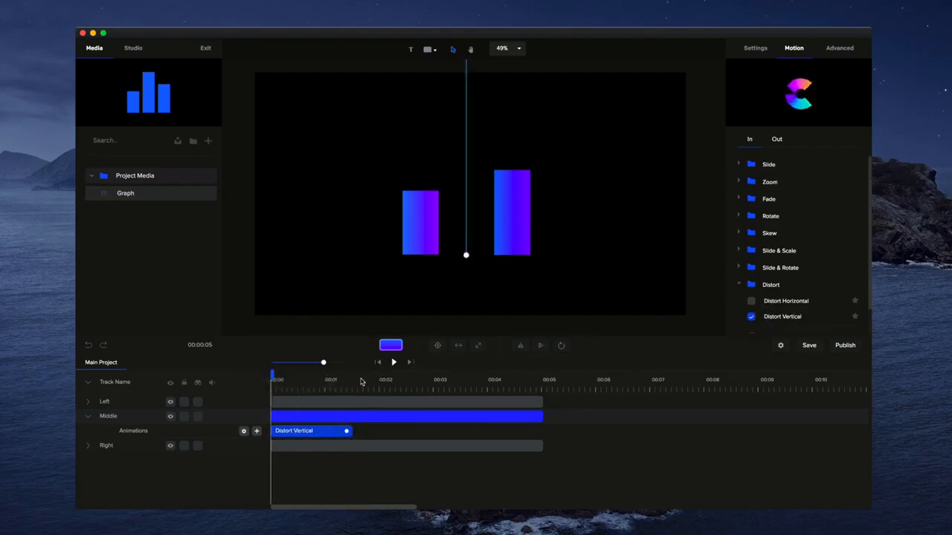
pyautogui.click(394, 363)
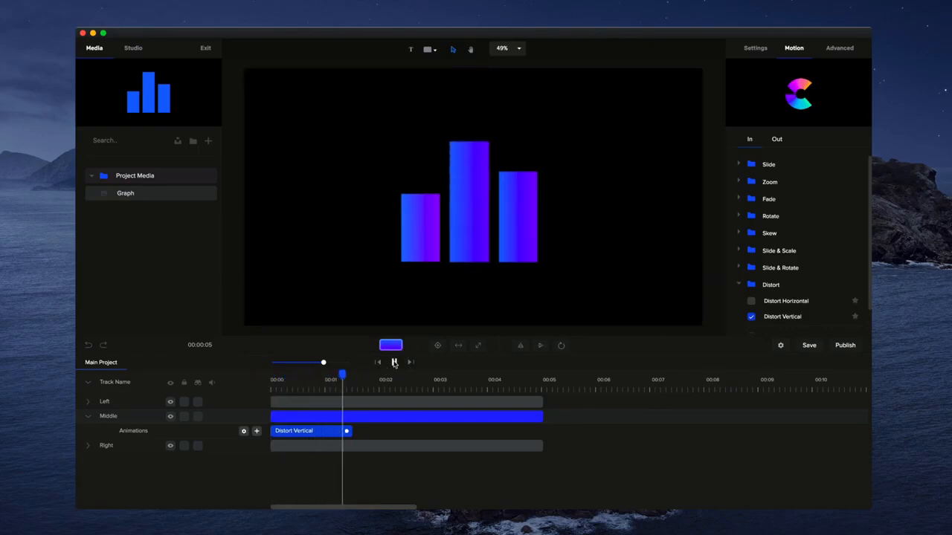
pyautogui.click(361, 422)
pyautogui.moveTo(347, 430); pyautogui.dragTo(315, 430)
pyautogui.click(378, 362)
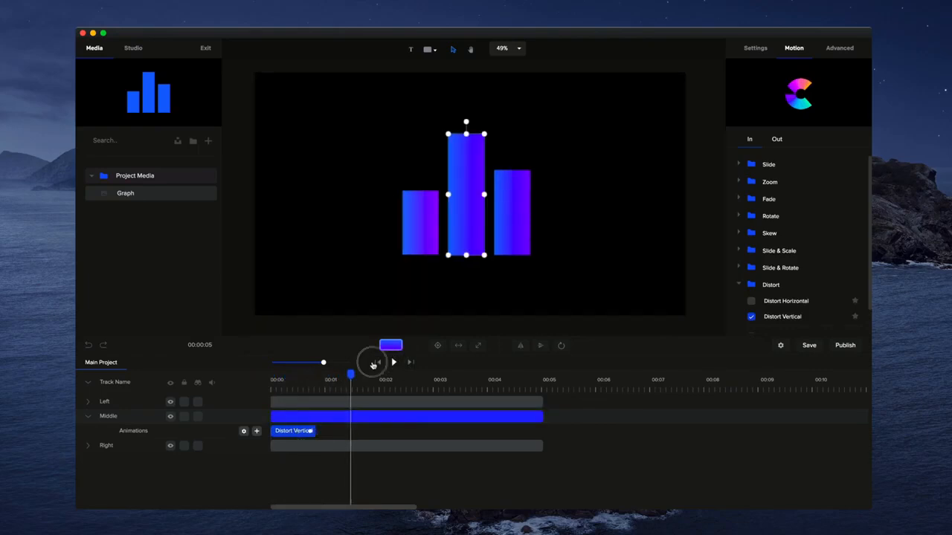
# Apply the Distort Vertical entrance animation to the right bar
pyautogui.click(283, 408)
pyautogui.scroll(-2, 776, 308)
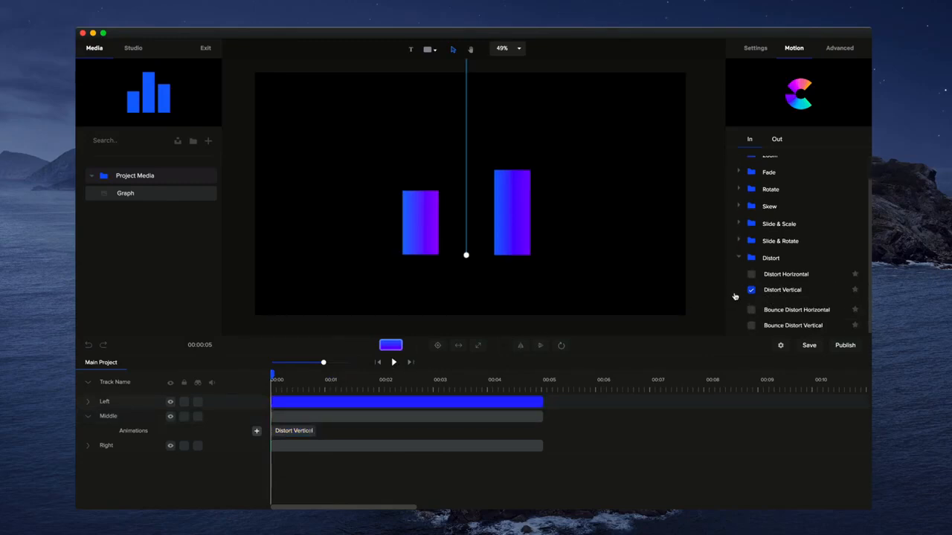
pyautogui.click(320, 444)
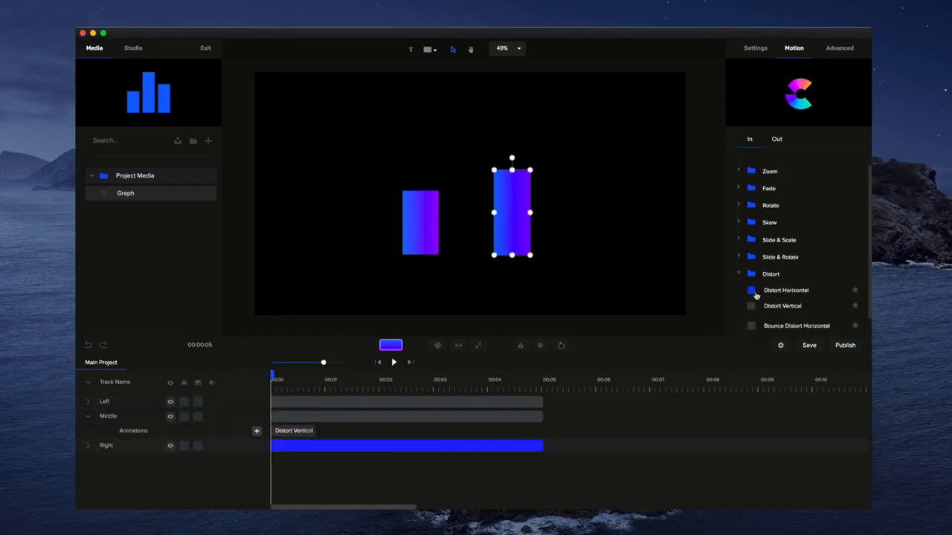
pyautogui.click(752, 290)
pyautogui.click(751, 306)
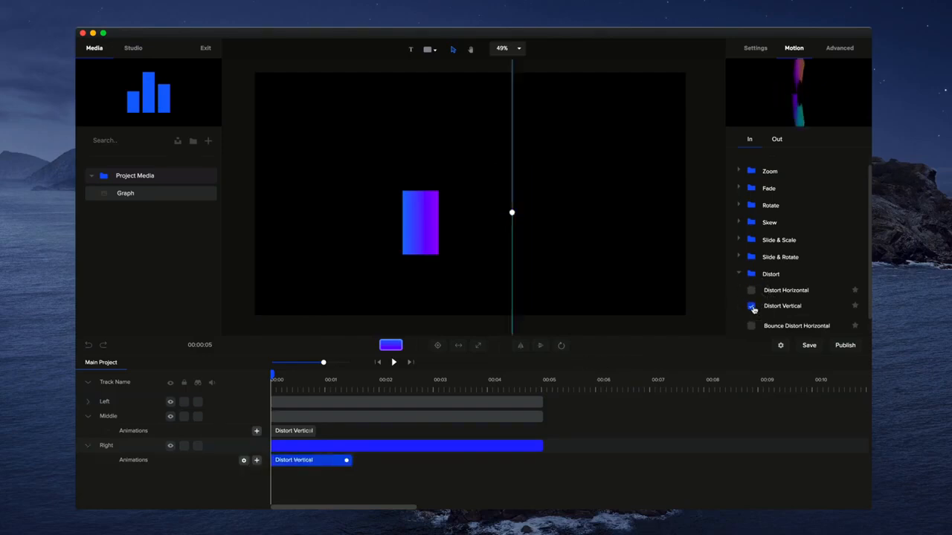
# Apply the Distort Horizontal entrance animation to the left bar
pyautogui.click(361, 401)
pyautogui.click(365, 399)
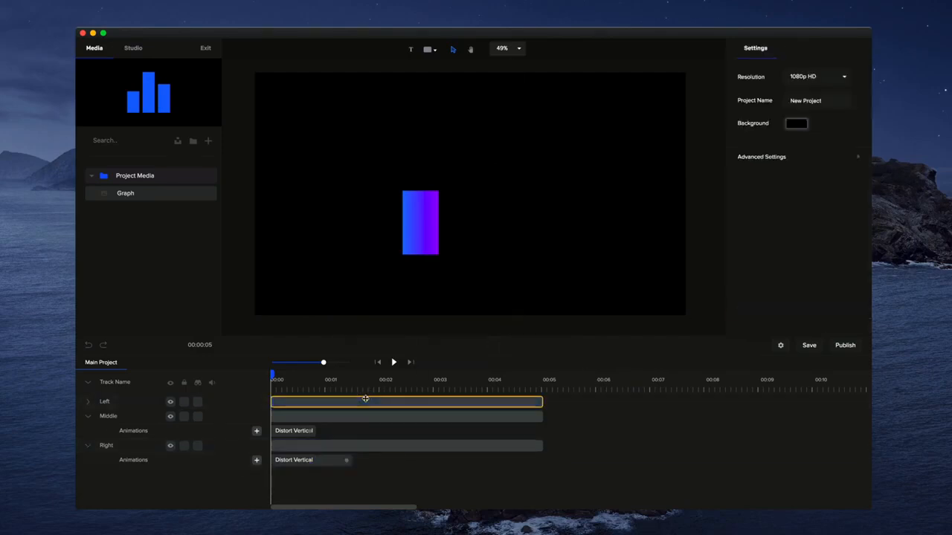
pyautogui.click(365, 401)
pyautogui.click(793, 48)
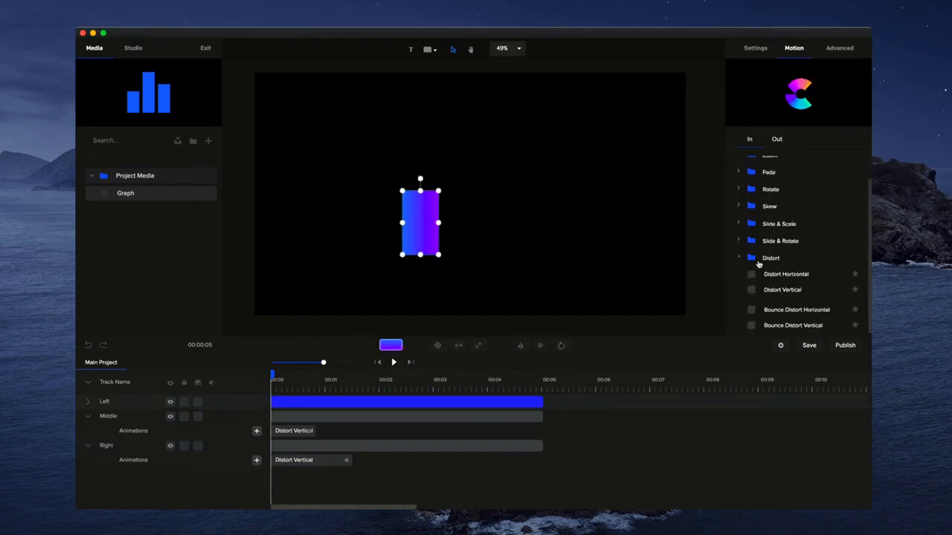
pyautogui.click(753, 274)
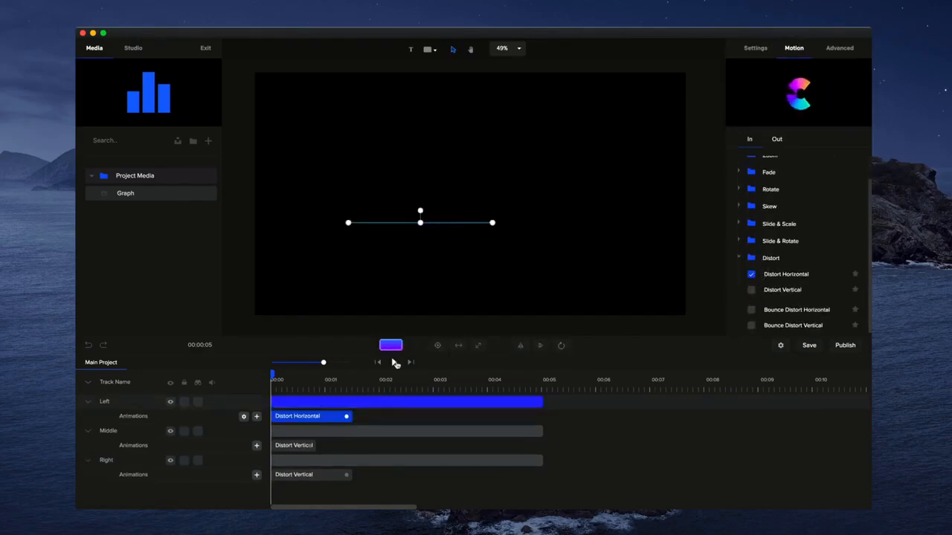
# Shorten the left and right bars' distort animations to about the middle bar's animation length and preview all three
pyautogui.moveTo(347, 417); pyautogui.dragTo(308, 417)
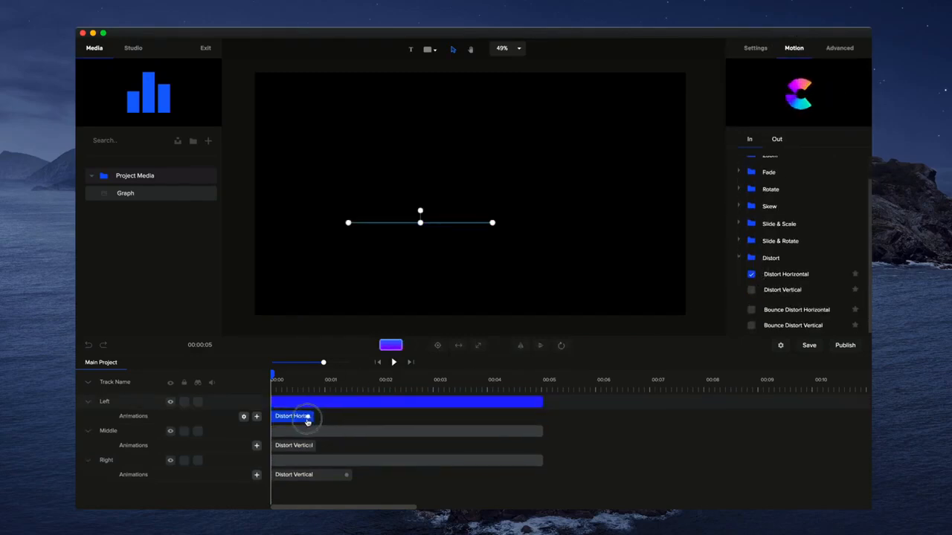
pyautogui.moveTo(347, 475); pyautogui.dragTo(310, 476)
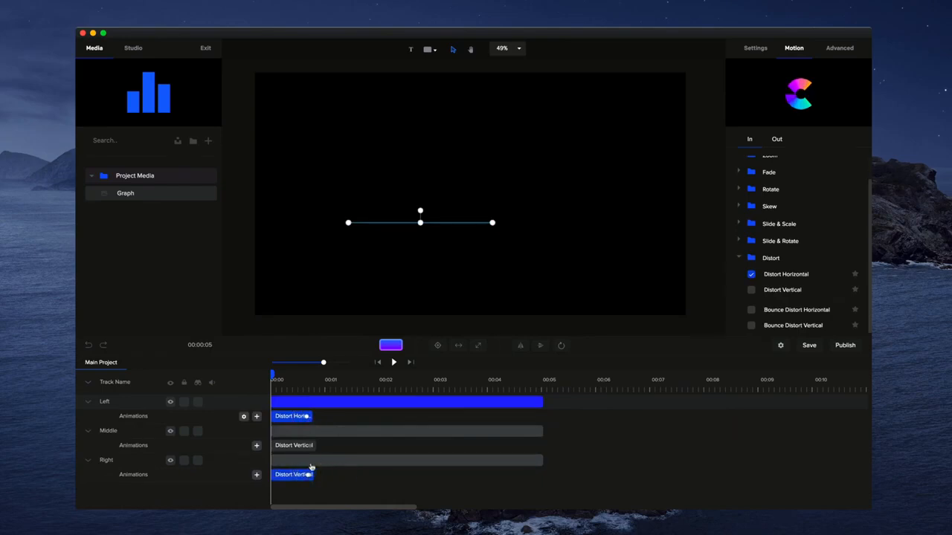
pyautogui.click(393, 362)
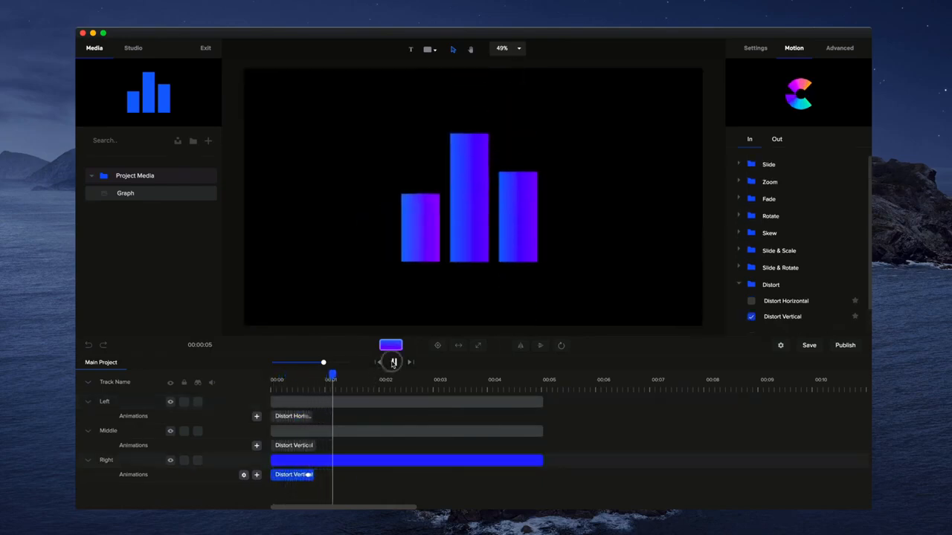
pyautogui.click(394, 362)
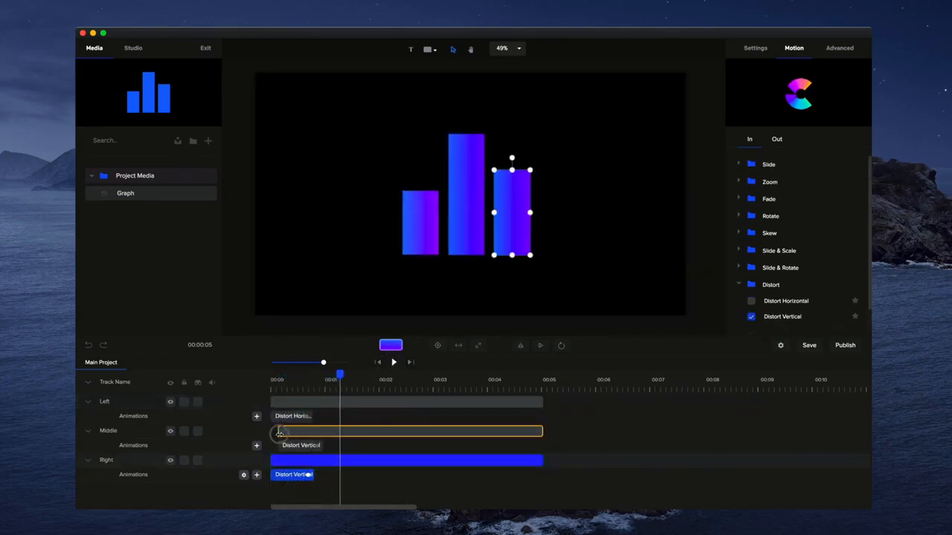
# Stagger the clips by starting the middle bar slightly after the left one and the right bar slightly after the middle
pyautogui.moveTo(271, 431); pyautogui.dragTo(280, 431)
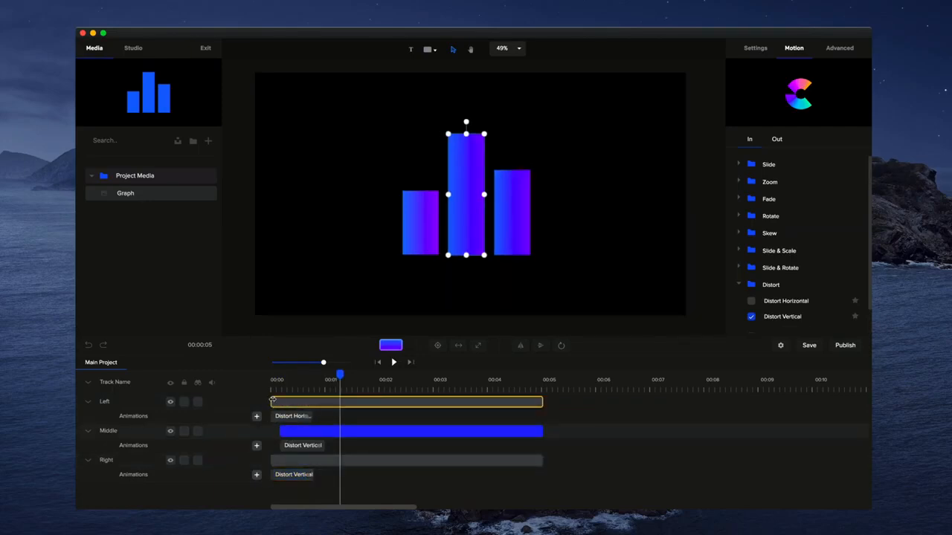
pyautogui.click(273, 401)
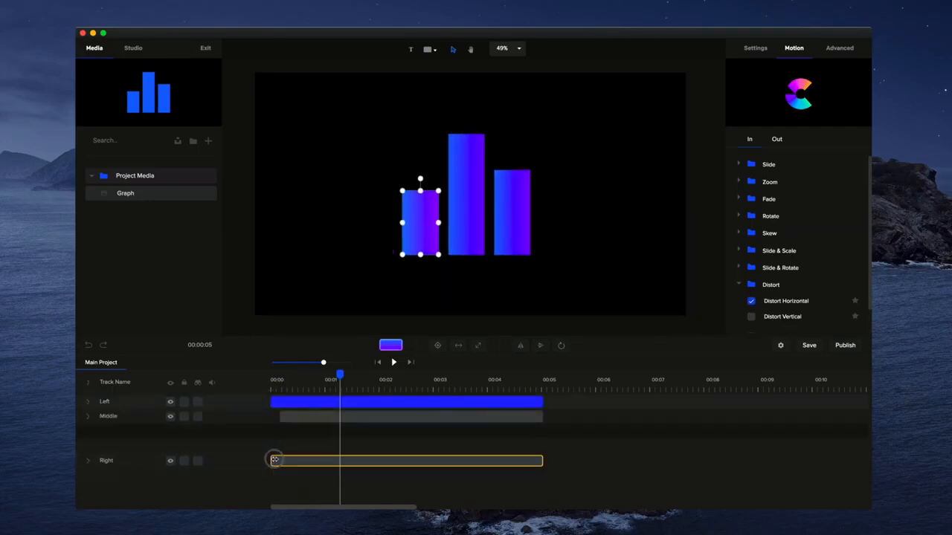
pyautogui.click(273, 460)
pyautogui.moveTo(273, 460); pyautogui.dragTo(287, 461)
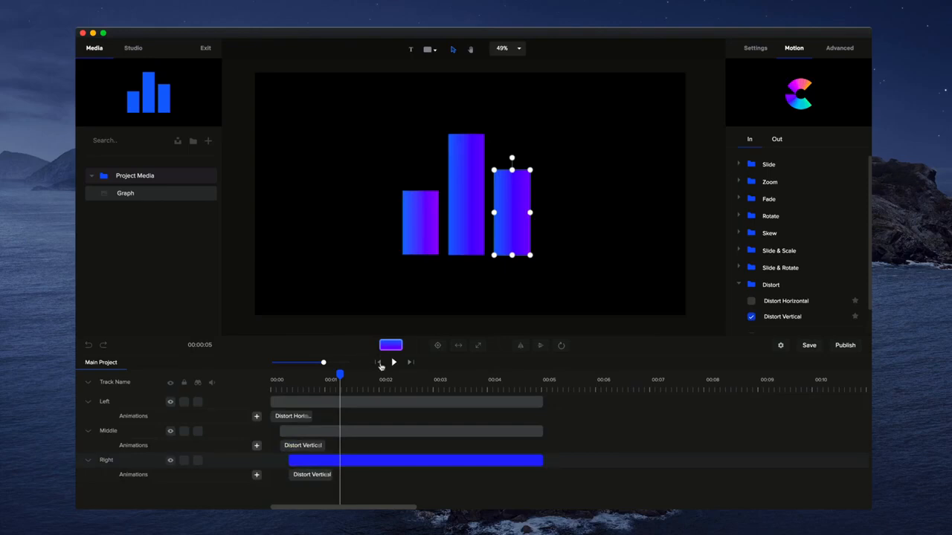
# Play the staggered bar animations twice from the start to check their timing and motion
pyautogui.click(378, 363)
pyautogui.click(393, 362)
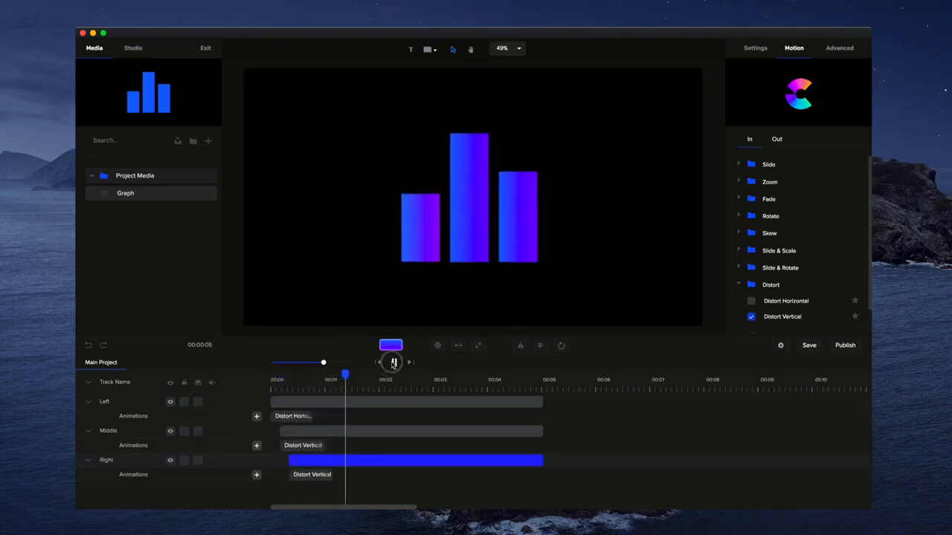
pyautogui.click(394, 362)
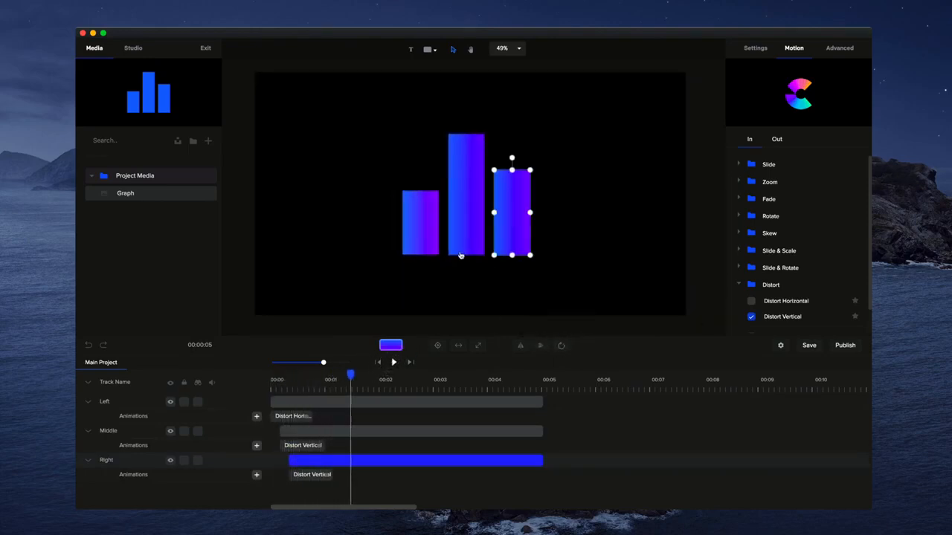
pyautogui.click(432, 240)
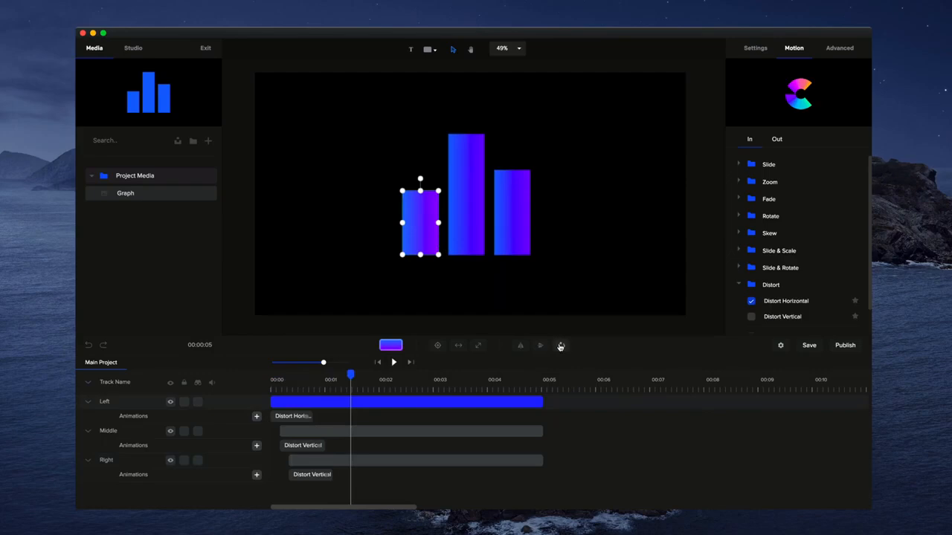
pyautogui.click(379, 362)
pyautogui.click(392, 362)
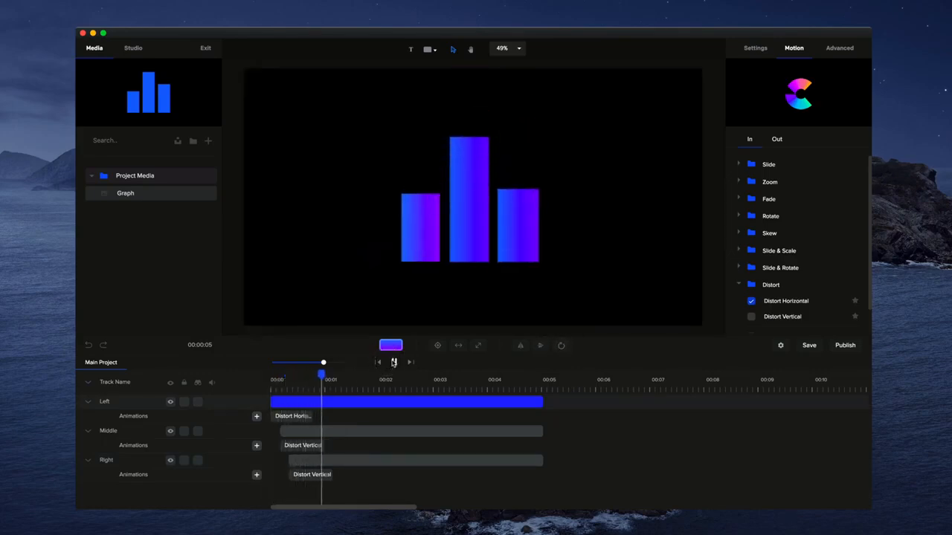
pyautogui.click(394, 362)
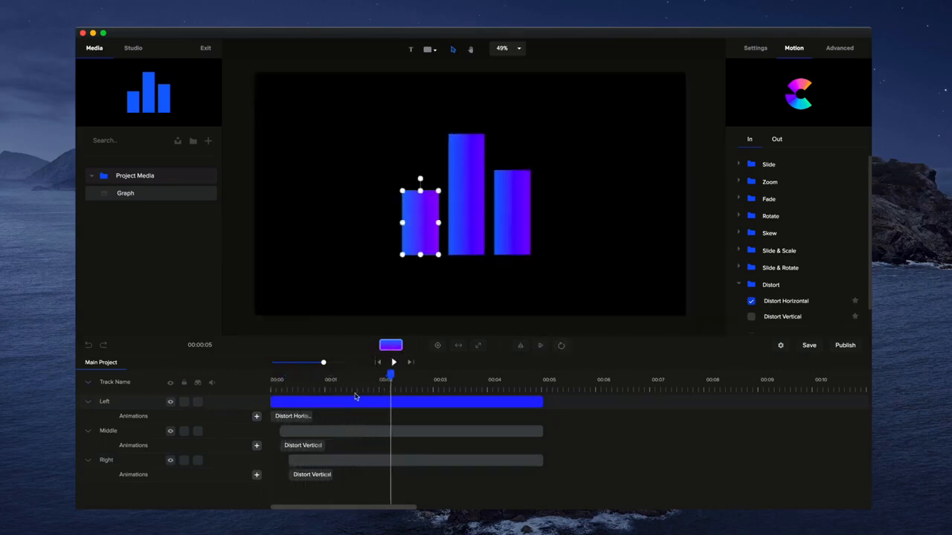
# Delete the distort animations from the left, middle and right bars
pyautogui.rightClick(296, 415)
pyautogui.rightClick(311, 446)
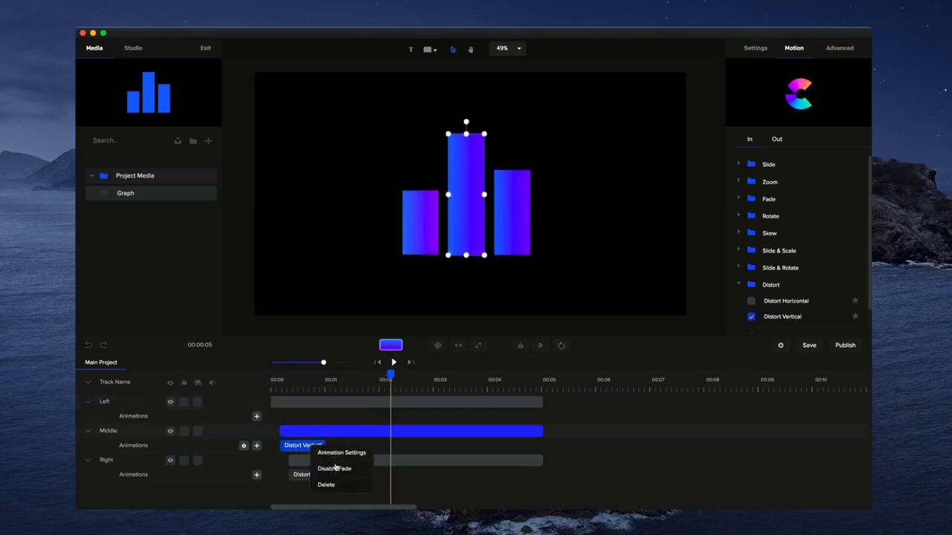
pyautogui.click(327, 485)
pyautogui.rightClick(311, 475)
pyautogui.click(309, 460)
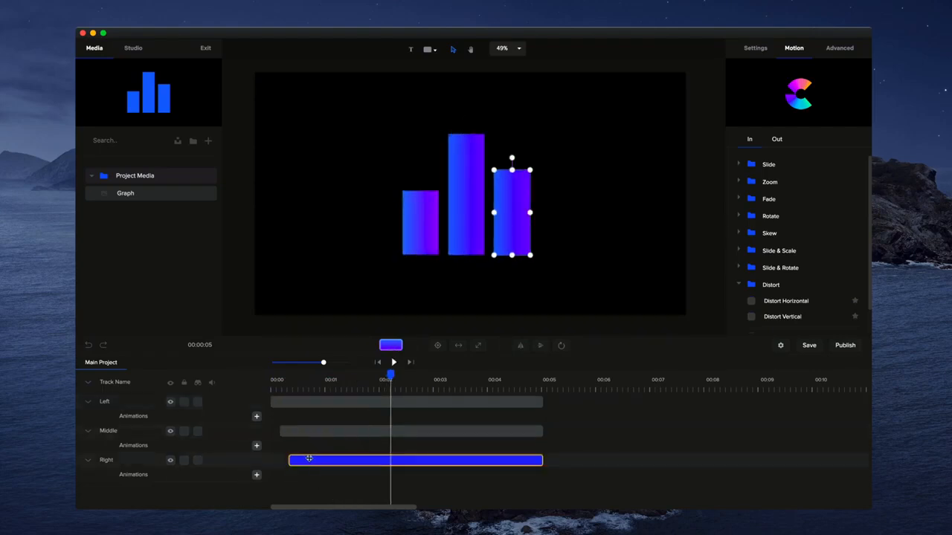
# Collapse the tracks, reorder them as Right, Middle, Left and return the playhead to the start
pyautogui.click(87, 383)
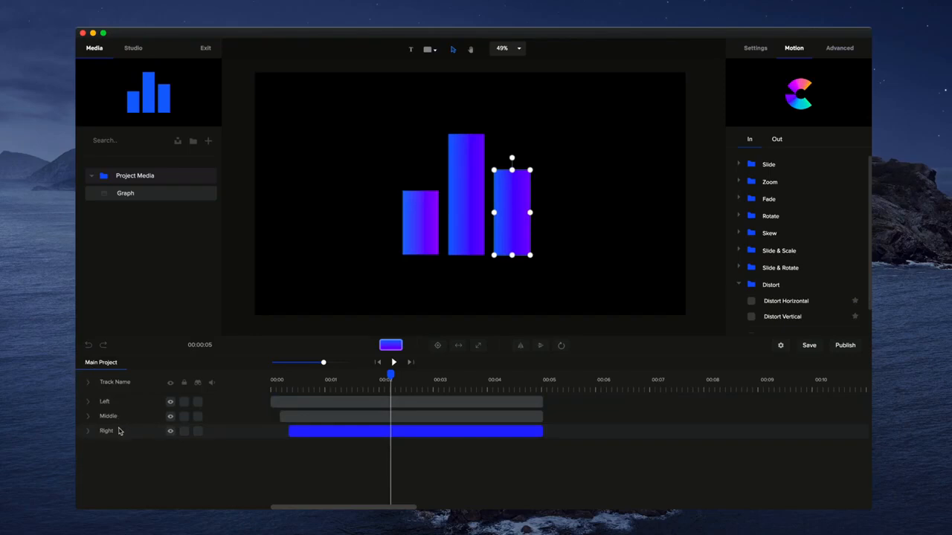
pyautogui.moveTo(119, 431)
pyautogui.mouseDown()
pyautogui.moveTo(119, 402)
pyautogui.moveTo(119, 415)
pyautogui.mouseUp()
pyautogui.click(378, 362)
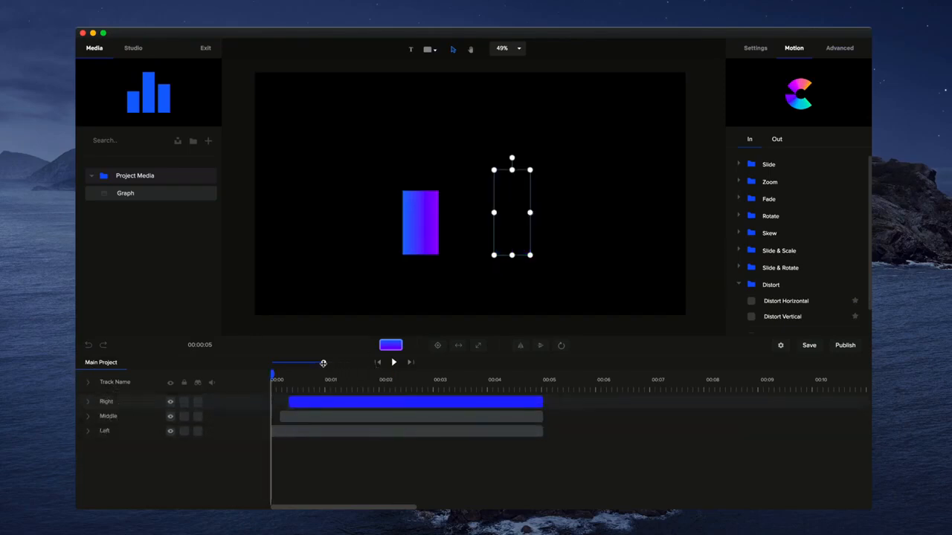
# Add a custom animation with the Scale property to the left bar, ending just before the 1-second mark
pyautogui.moveTo(323, 363); pyautogui.dragTo(337, 364)
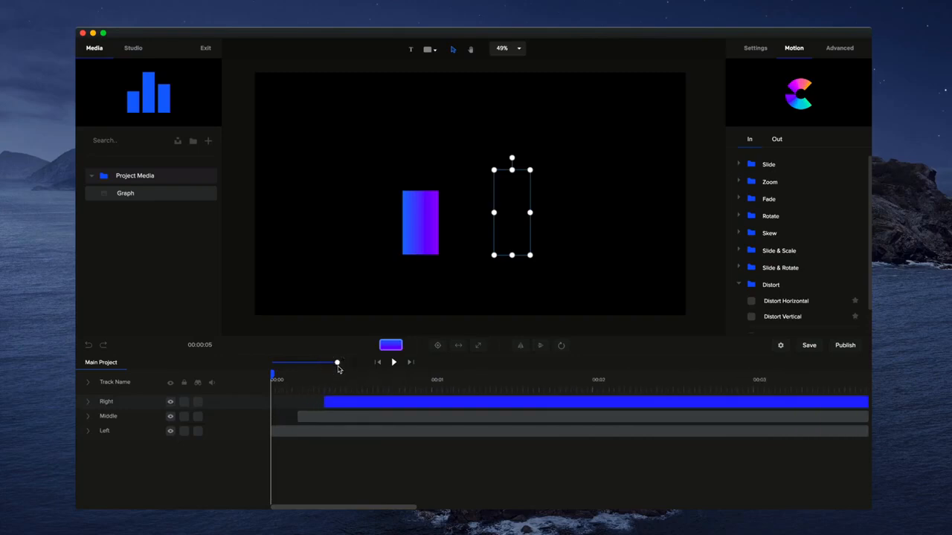
pyautogui.click(87, 431)
pyautogui.click(407, 236)
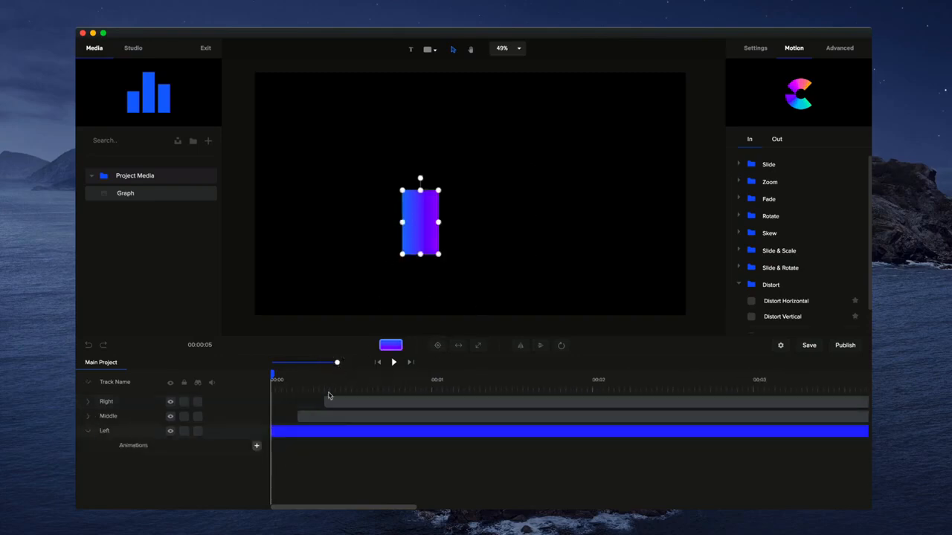
pyautogui.click(257, 446)
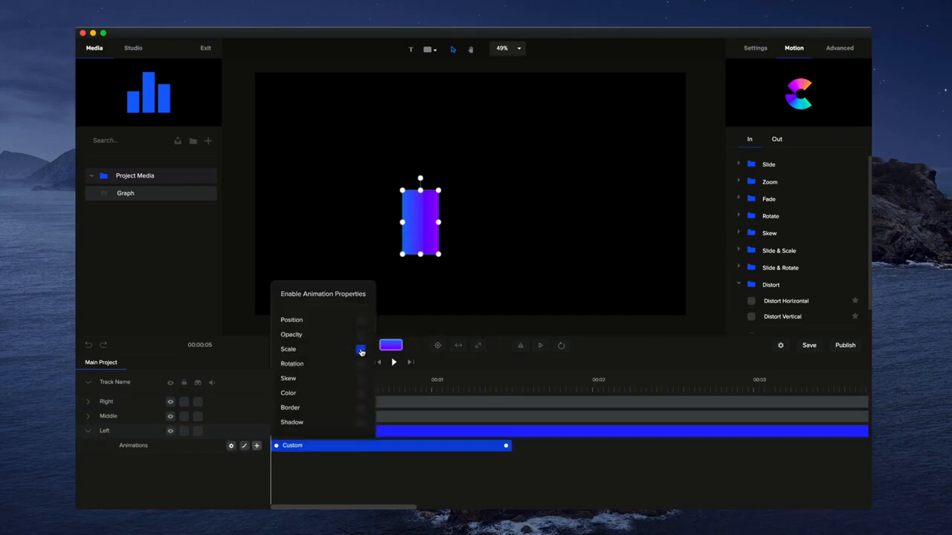
pyautogui.moveTo(506, 445); pyautogui.dragTo(408, 445)
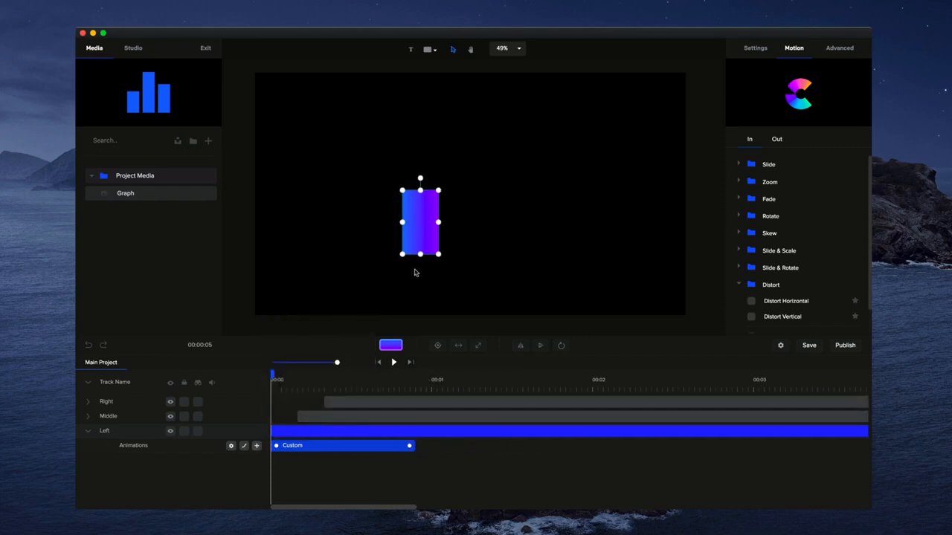
# Unlock the left bar's scale proportions, flatten its height to zero at the animation's start and scrub through the growth
pyautogui.click(755, 49)
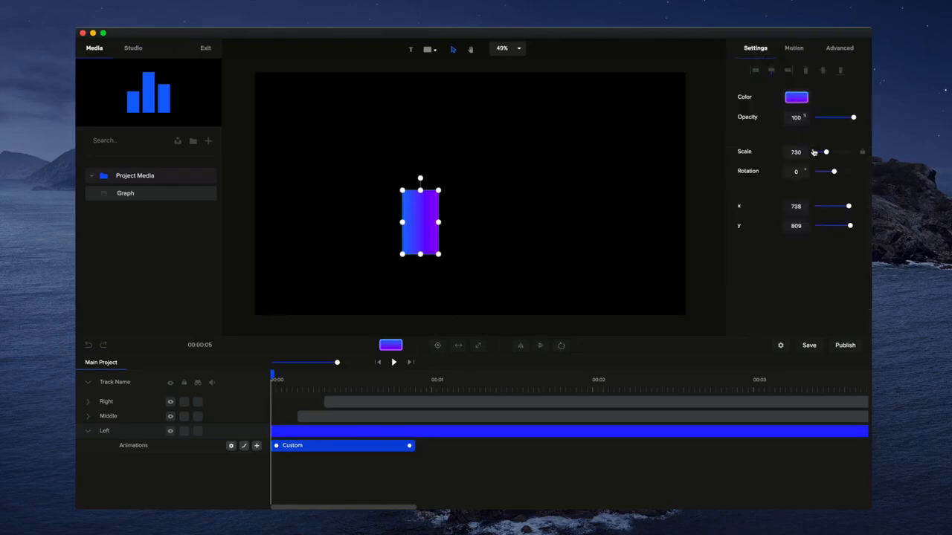
pyautogui.click(863, 152)
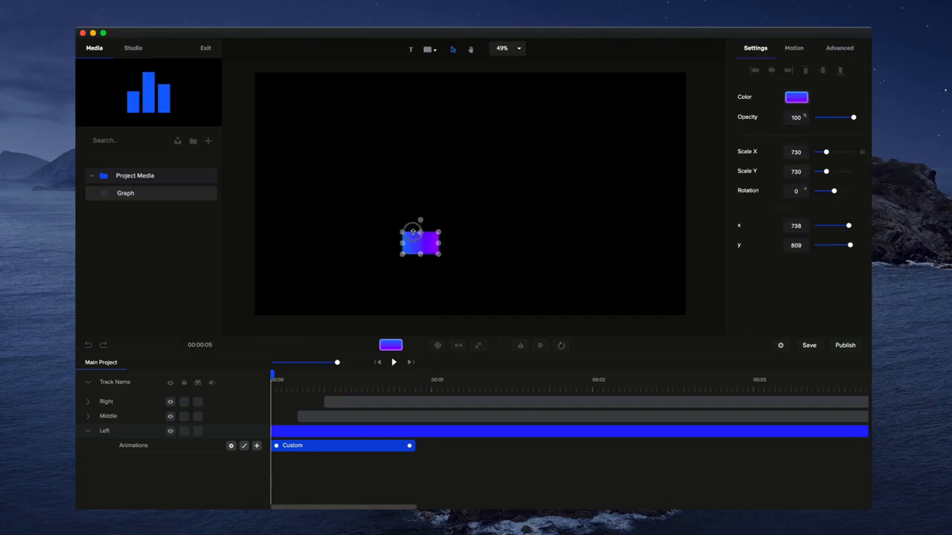
pyautogui.moveTo(825, 172); pyautogui.dragTo(813, 174)
pyautogui.click(583, 221)
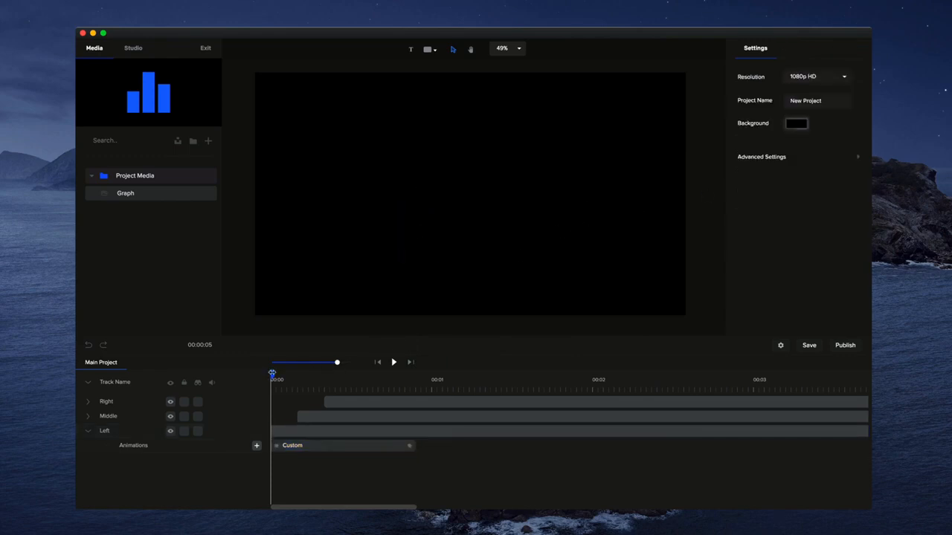
pyautogui.moveTo(272, 373); pyautogui.dragTo(420, 375)
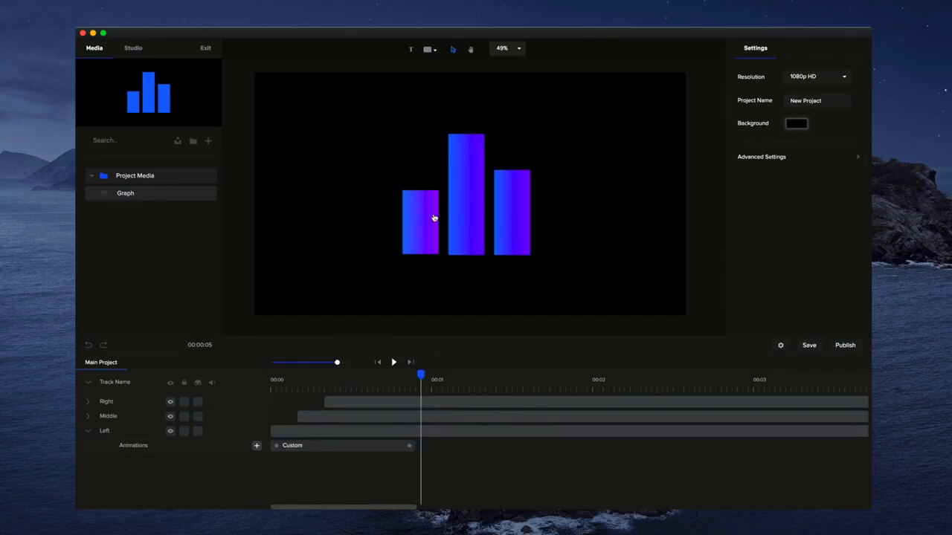
# Add a custom Scale animation of about one second at the middle bar's clip start, with the bar flattened to zero height there
pyautogui.moveTo(413, 372); pyautogui.dragTo(299, 379)
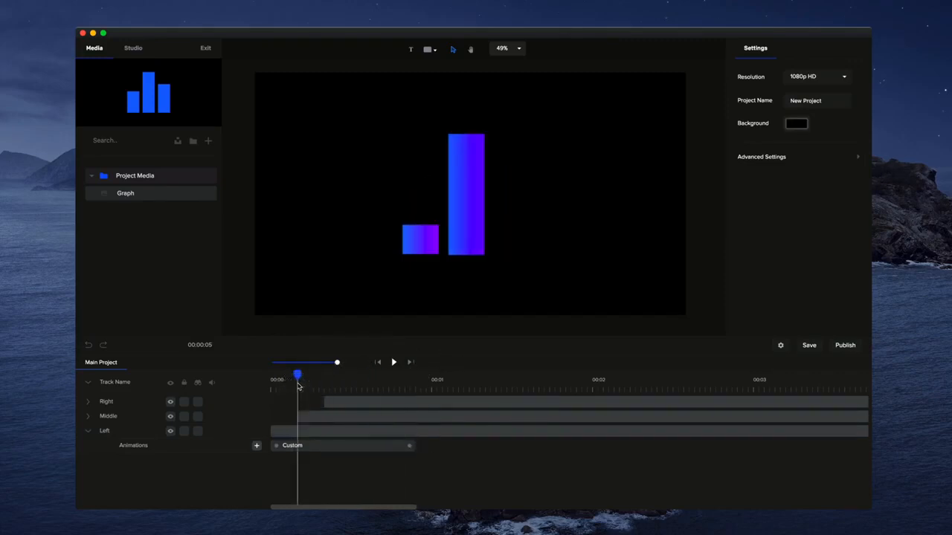
pyautogui.click(467, 204)
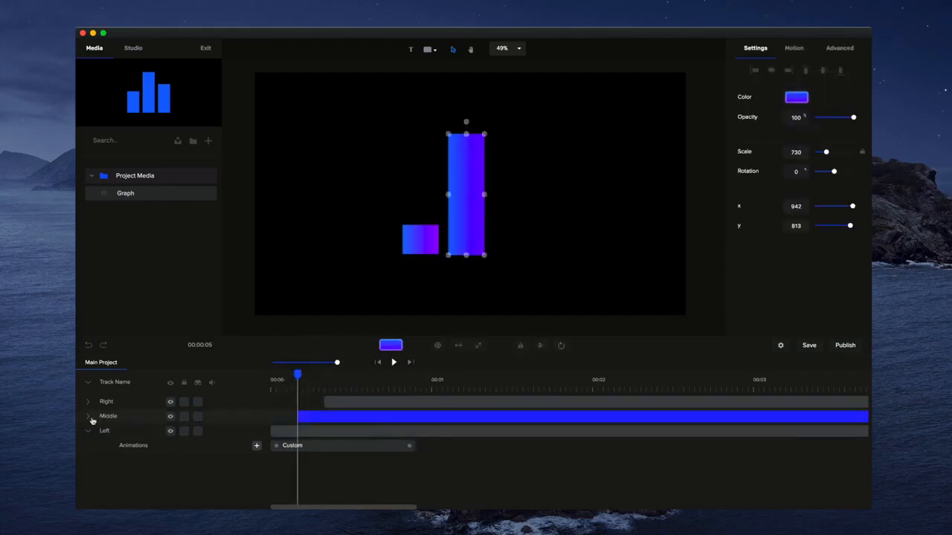
pyautogui.click(88, 417)
pyautogui.click(256, 431)
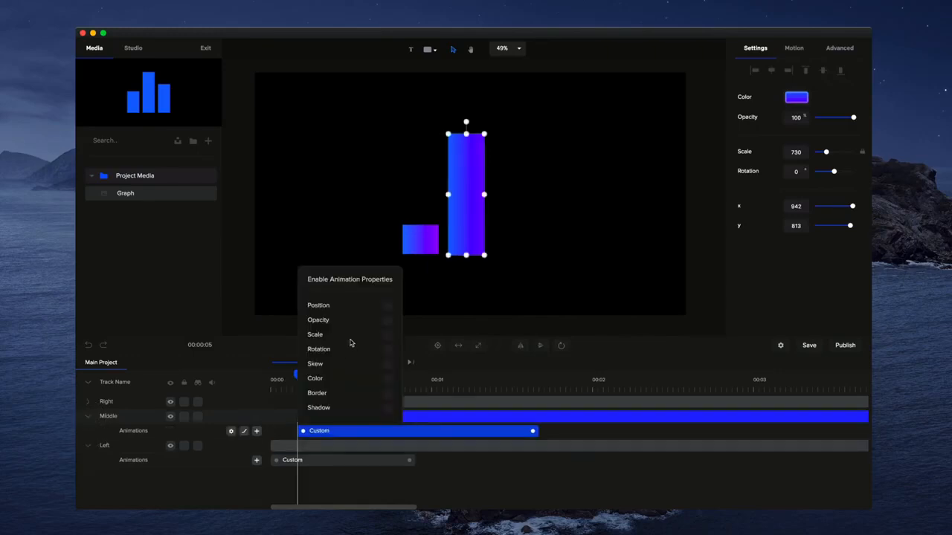
pyautogui.click(387, 338)
pyautogui.moveTo(532, 432); pyautogui.dragTo(447, 432)
pyautogui.moveTo(465, 134); pyautogui.dragTo(461, 263)
# Add a custom Scale animation of about one second at the right bar's clip start, with the bar flattened to zero height there
pyautogui.moveTo(303, 381); pyautogui.dragTo(323, 366)
pyautogui.click(508, 211)
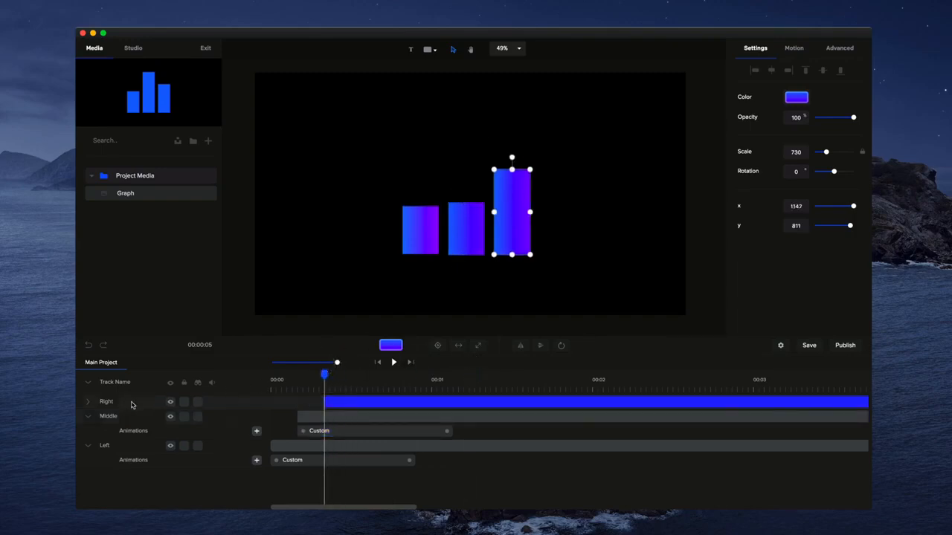
pyautogui.click(88, 402)
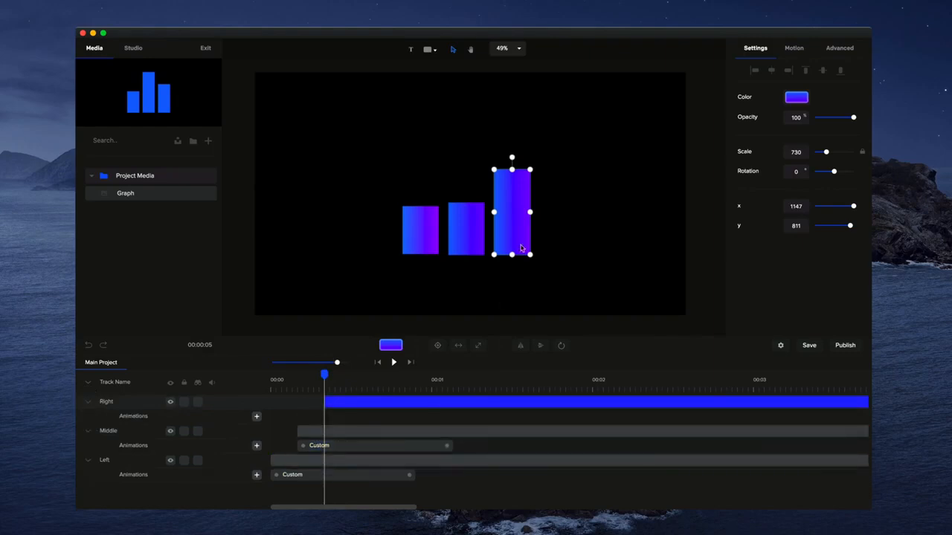
pyautogui.click(256, 416)
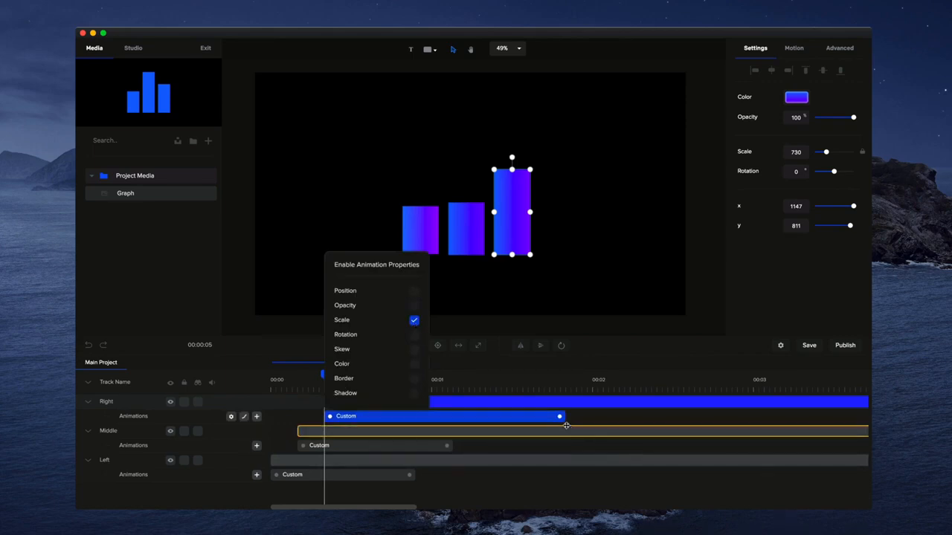
pyautogui.moveTo(559, 417); pyautogui.dragTo(484, 417)
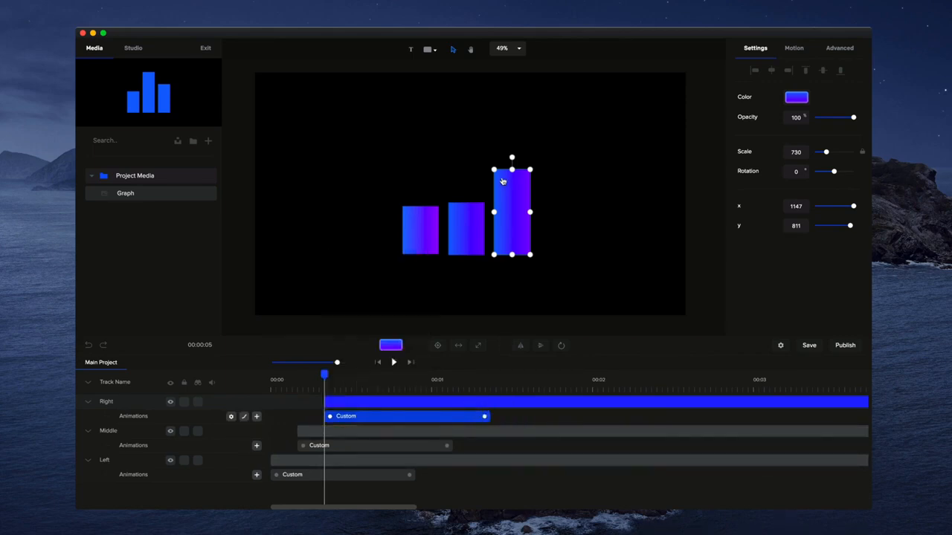
pyautogui.moveTo(512, 169); pyautogui.dragTo(513, 269)
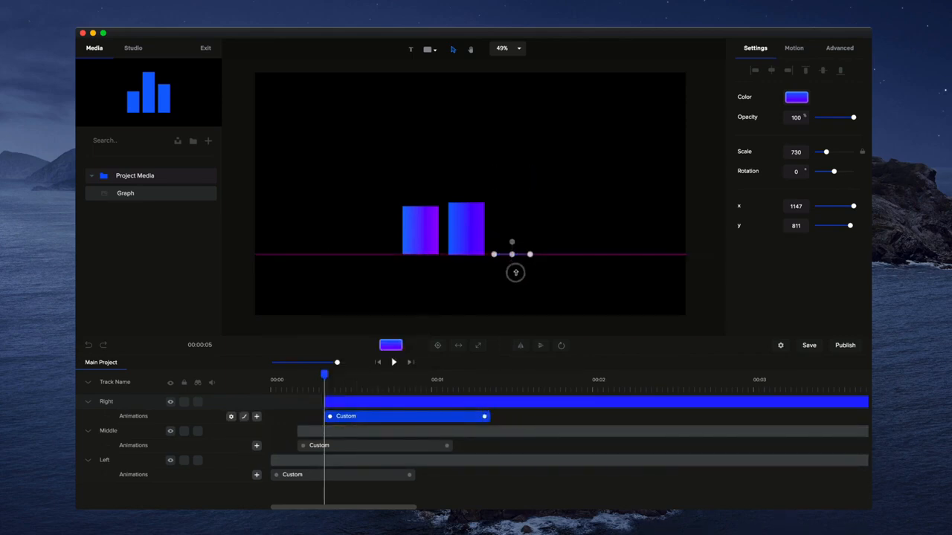
# Play the three bars' growth animation from the start of the timeline and pause once all bars are up
pyautogui.moveTo(325, 374); pyautogui.dragTo(230, 376)
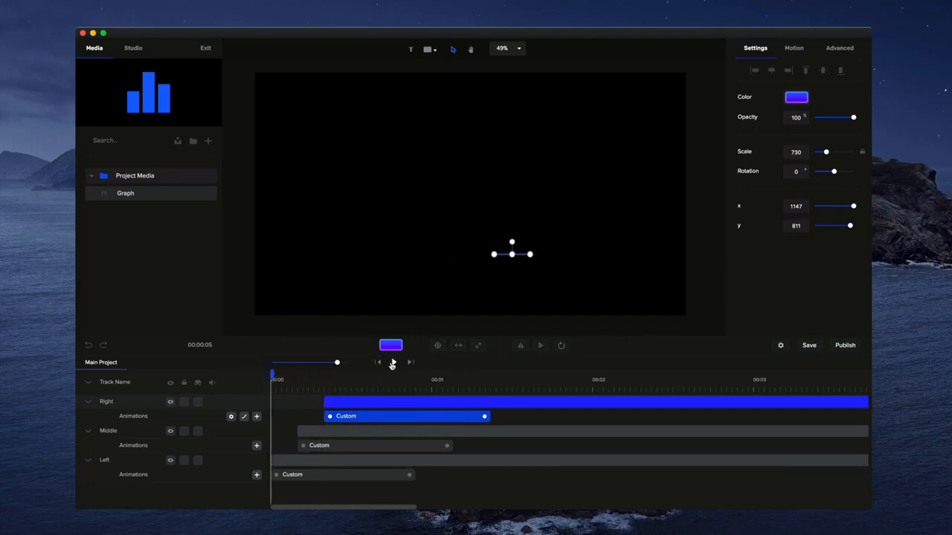
pyautogui.click(393, 362)
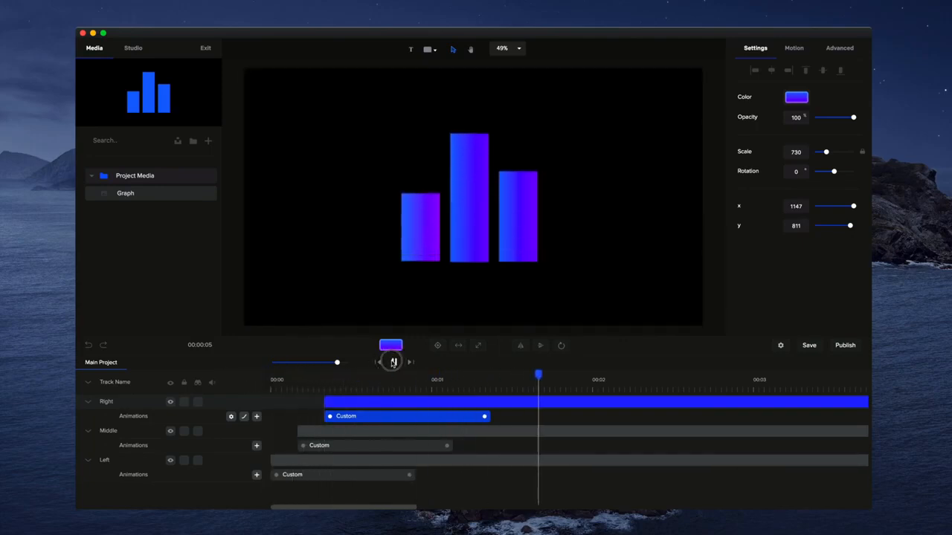
pyautogui.click(393, 363)
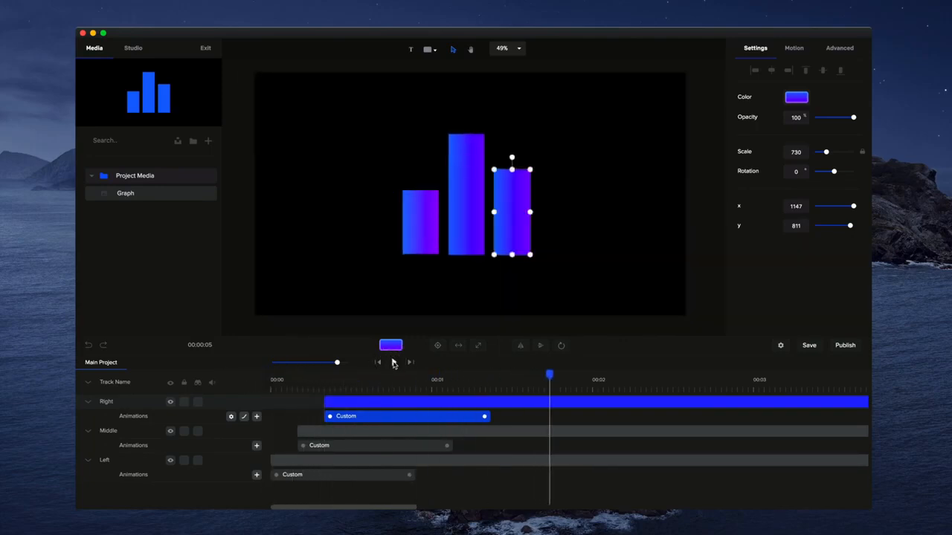
pyautogui.rightClick(363, 417)
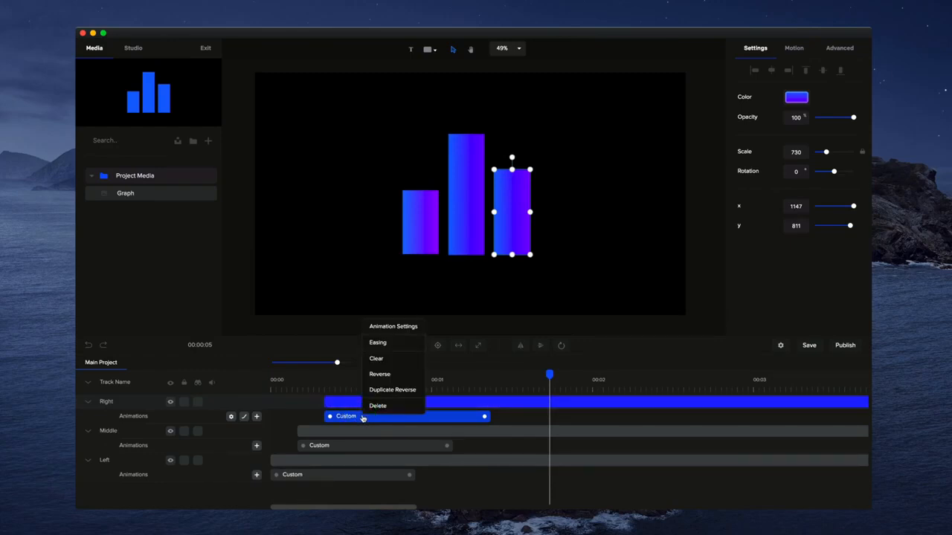
pyautogui.click(376, 348)
pyautogui.click(565, 292)
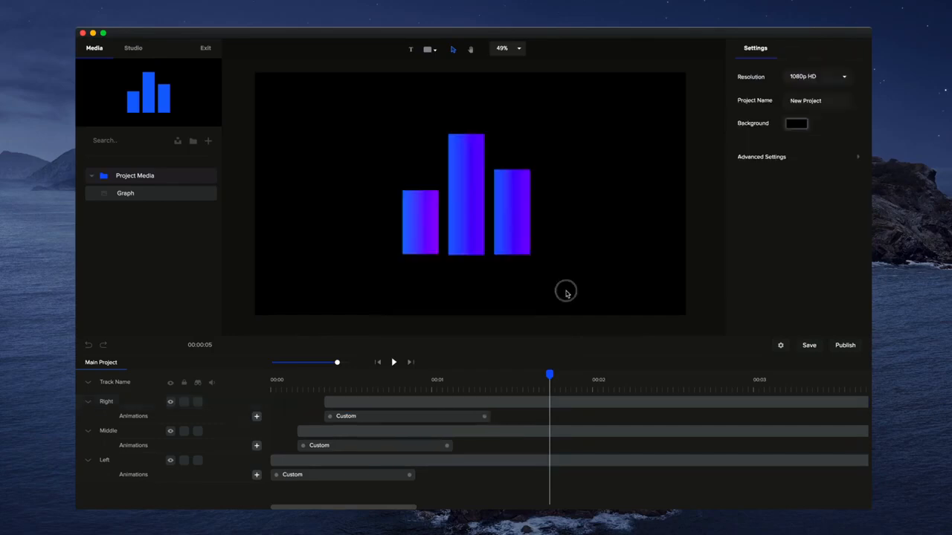
# Try the Power easing presets on the right bar's custom animation and settle on Back with the Out variant
pyautogui.click(395, 417)
pyautogui.click(243, 416)
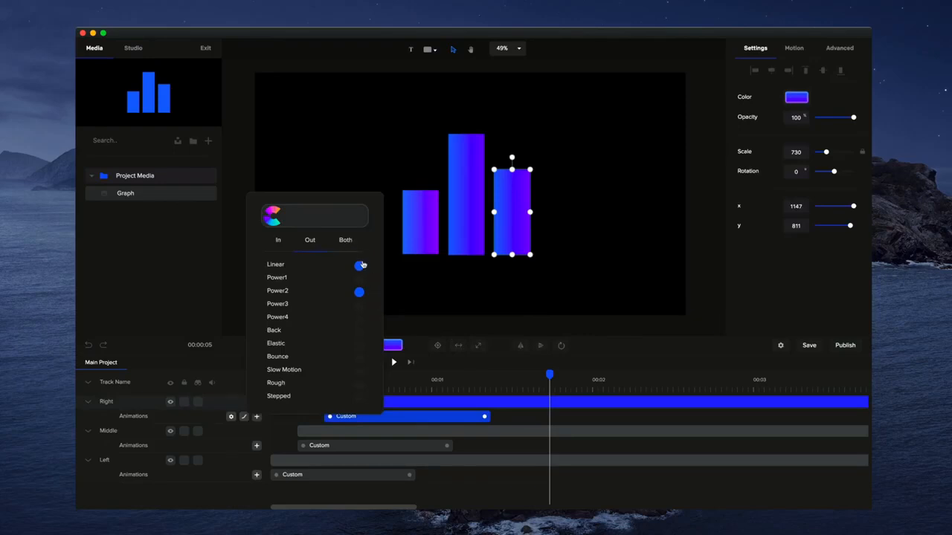
pyautogui.click(359, 279)
pyautogui.click(360, 305)
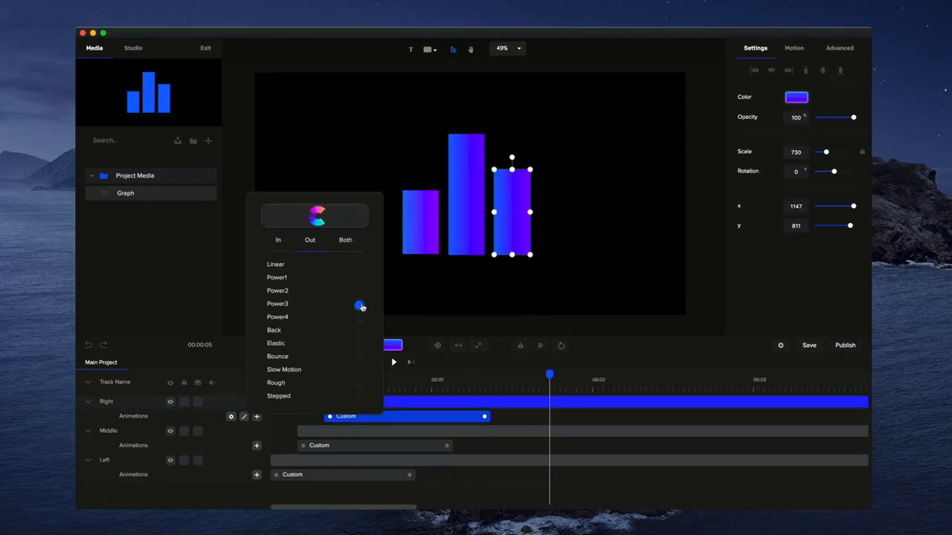
pyautogui.click(359, 319)
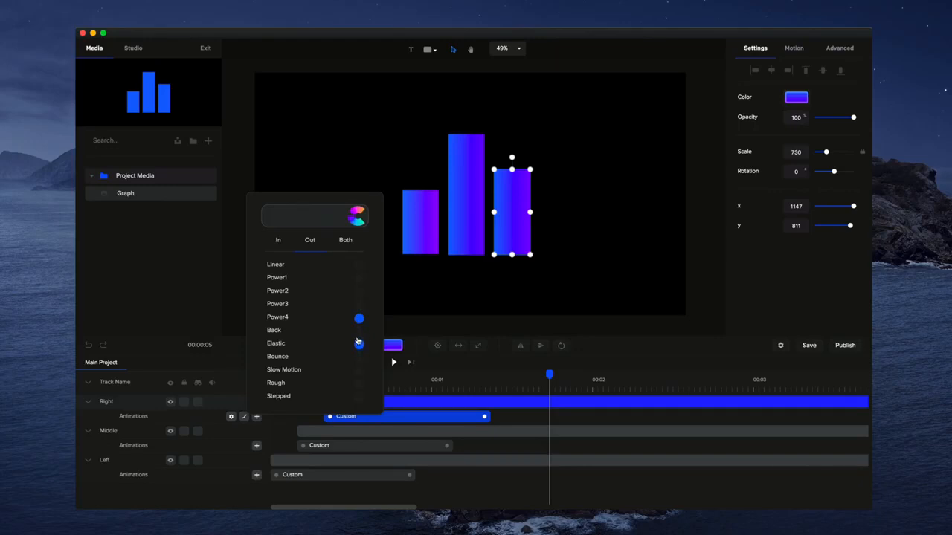
pyautogui.click(359, 332)
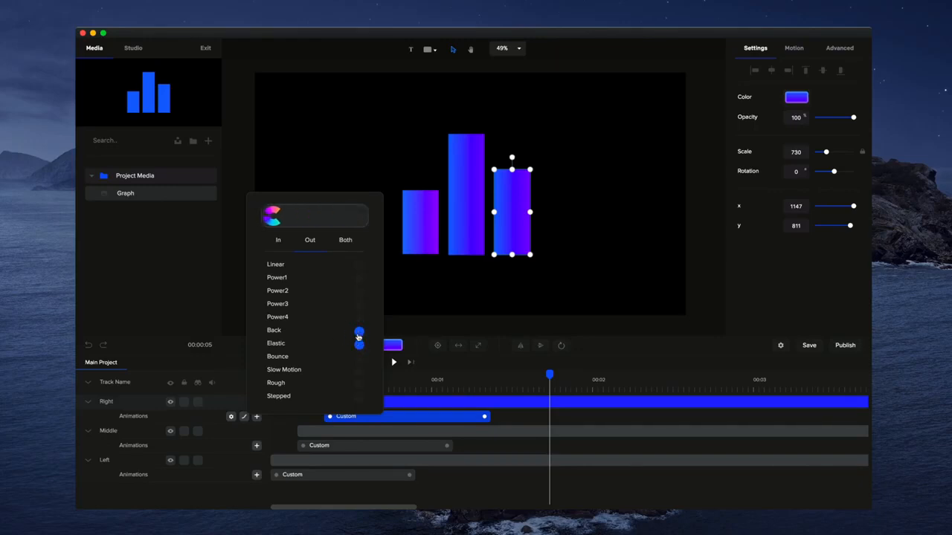
pyautogui.click(471, 310)
# Set the easing of the middle bar's custom animation to Back
pyautogui.click(387, 447)
pyautogui.rightClick(387, 444)
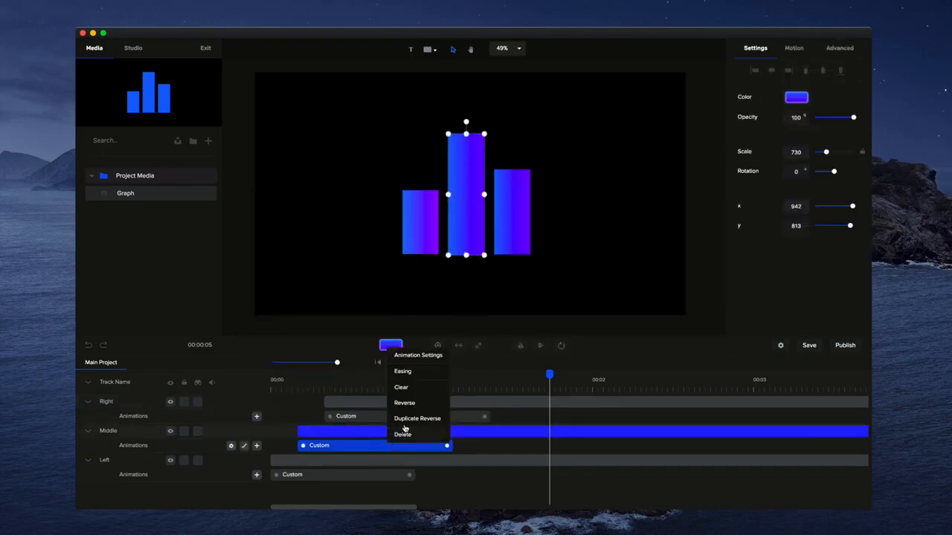
pyautogui.click(412, 371)
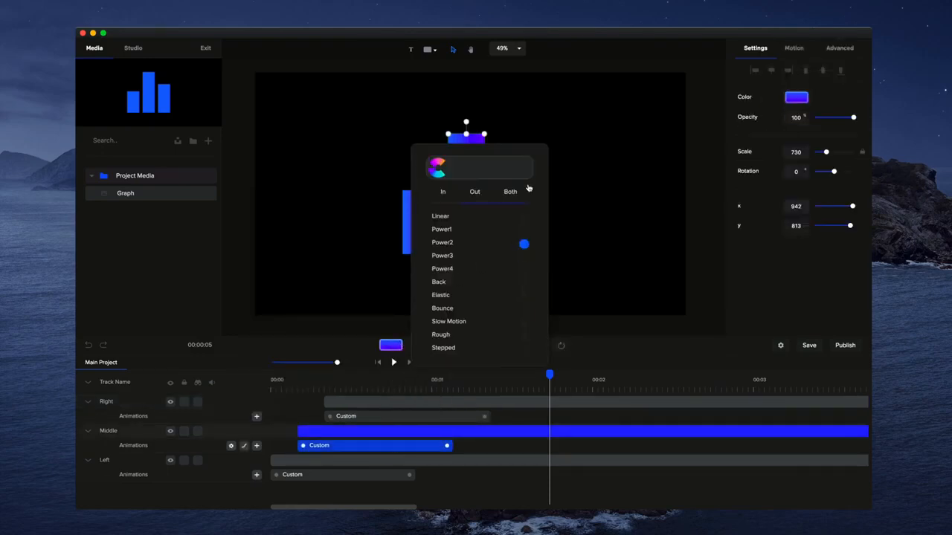
pyautogui.click(525, 284)
# Set the easing of the left bar's custom animation to Back with the Out variant
pyautogui.click(351, 476)
pyautogui.rightClick(351, 478)
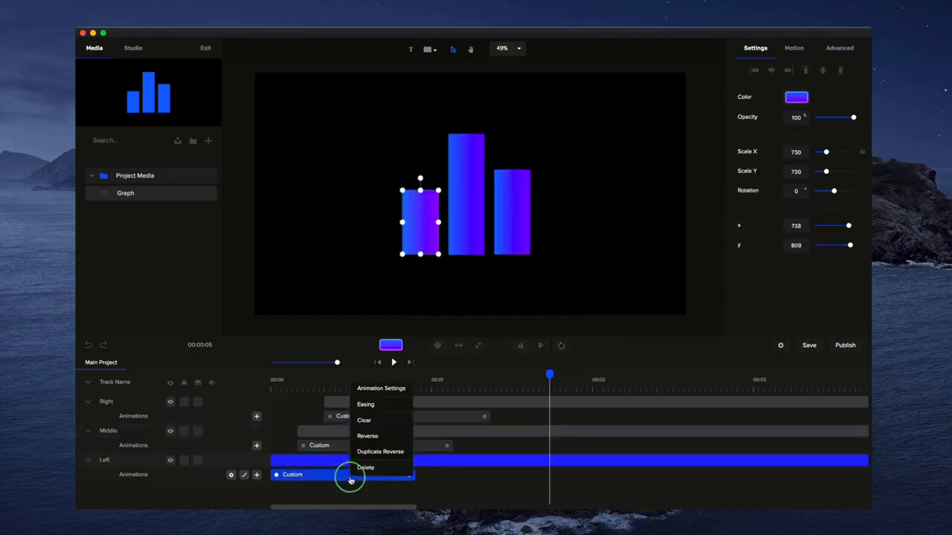
pyautogui.click(375, 403)
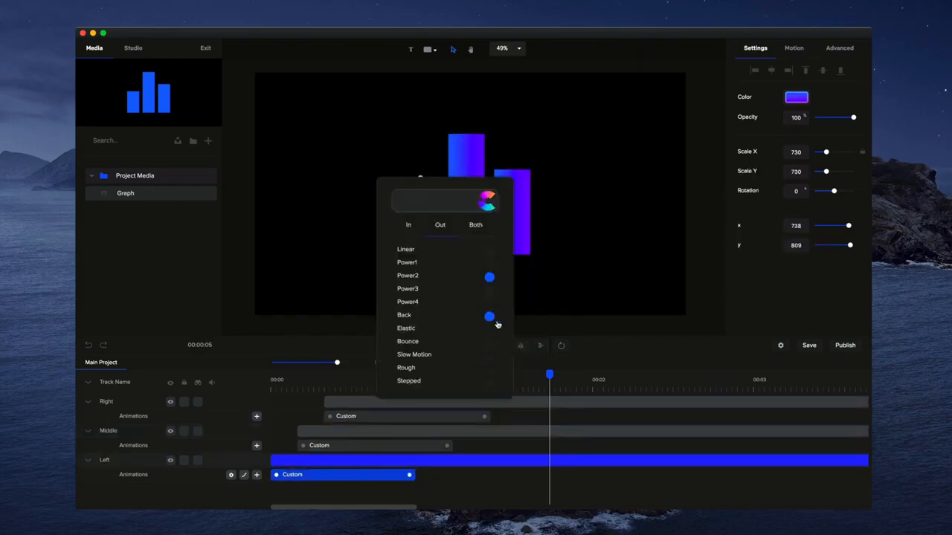
pyautogui.click(541, 365)
# Replay the graph from the start to preview the Back easing on all three bars, pausing after the growth
pyautogui.click(391, 362)
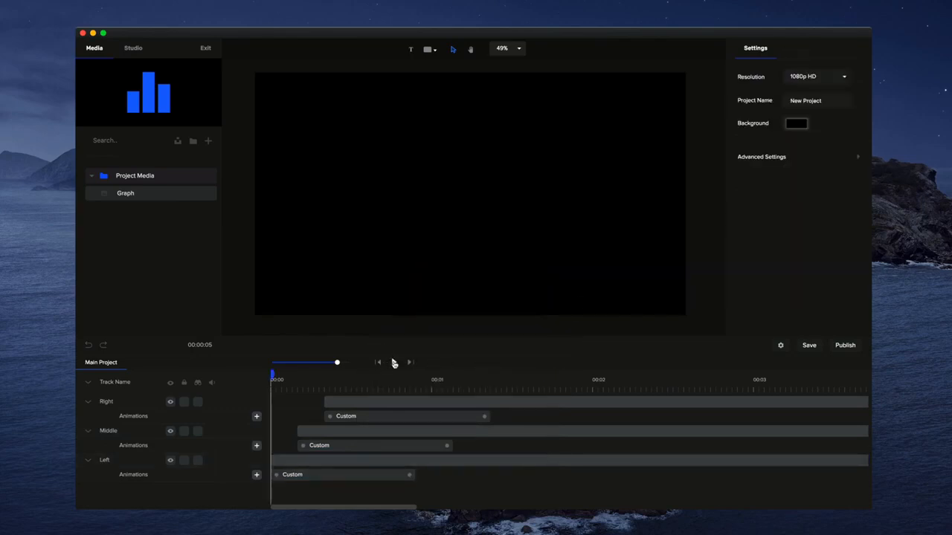
pyautogui.click(391, 362)
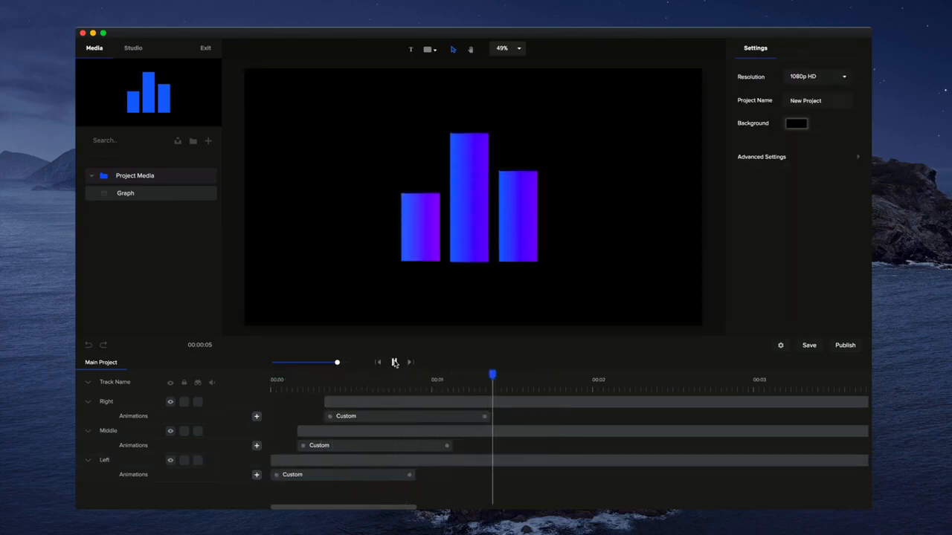
pyautogui.click(394, 362)
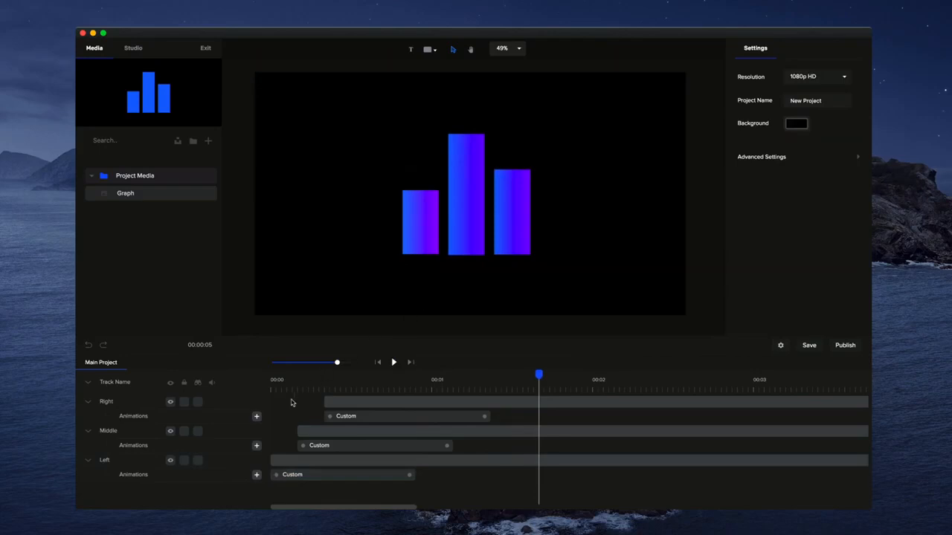
# Review the easing presets and the In, Out and Both variants for the right bar's animation without changing them
pyautogui.click(395, 417)
pyautogui.click(410, 346)
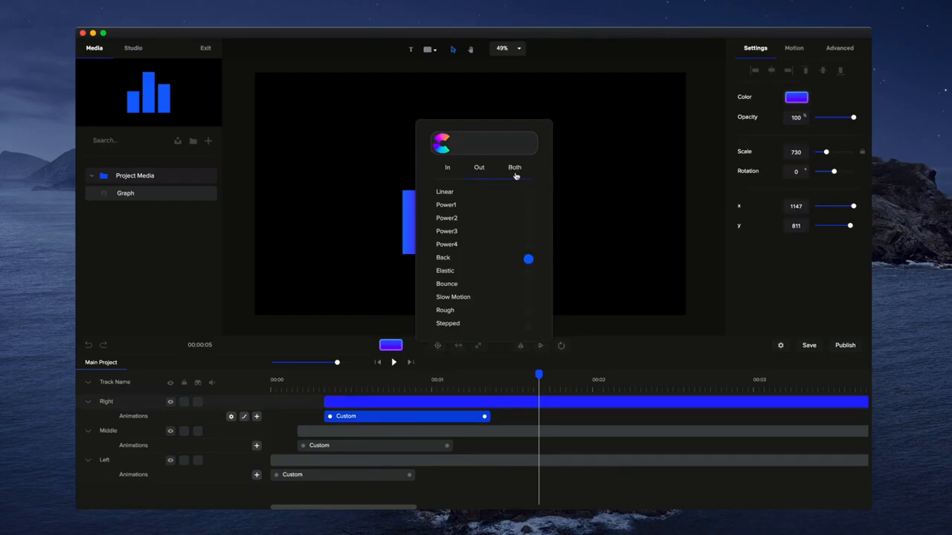
pyautogui.click(658, 237)
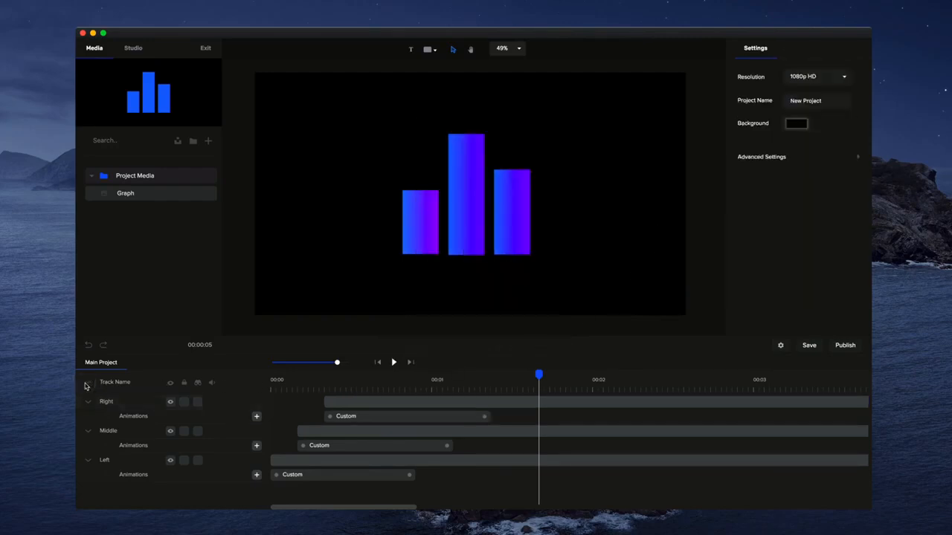
# Collapse the animation rows of all tracks and play the finished graph animation from the start, pausing after 2 seconds
pyautogui.click(89, 384)
pyautogui.click(378, 363)
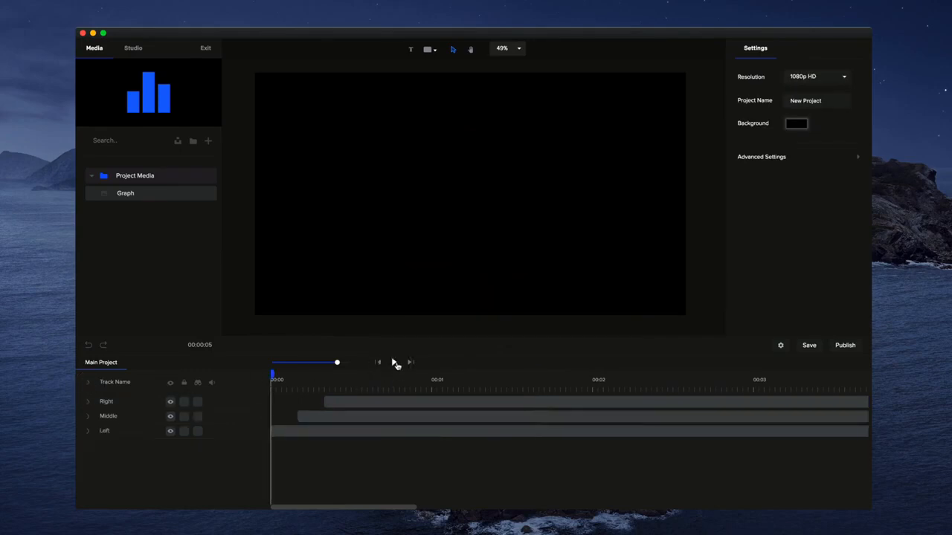
pyautogui.click(394, 363)
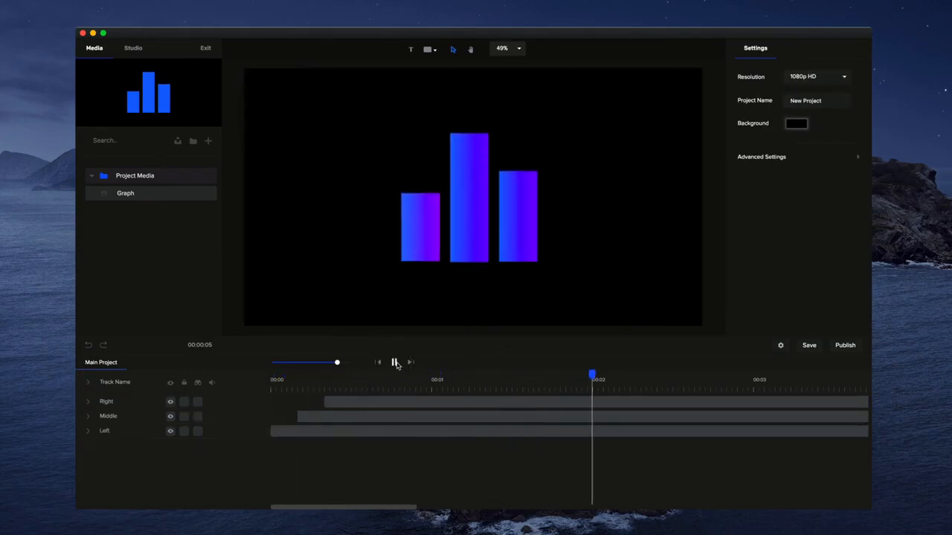
pyautogui.click(394, 363)
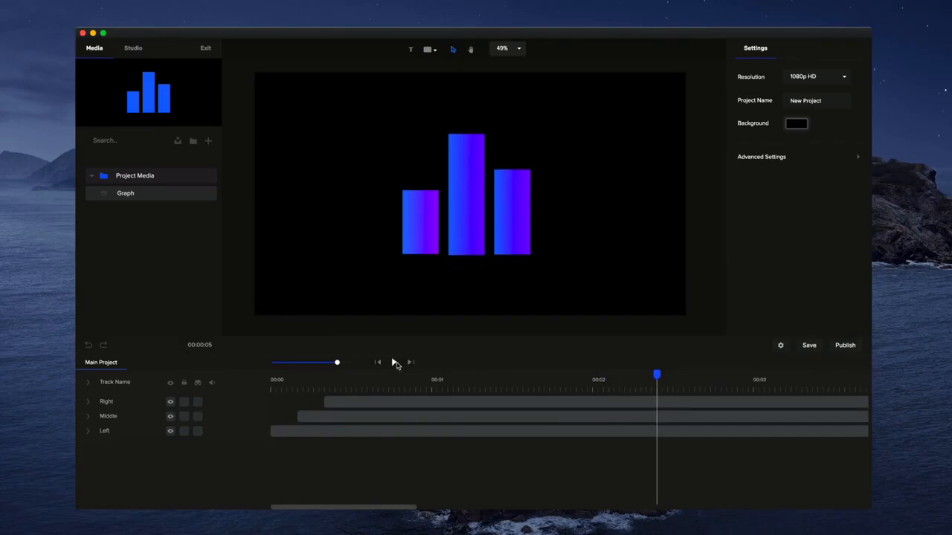